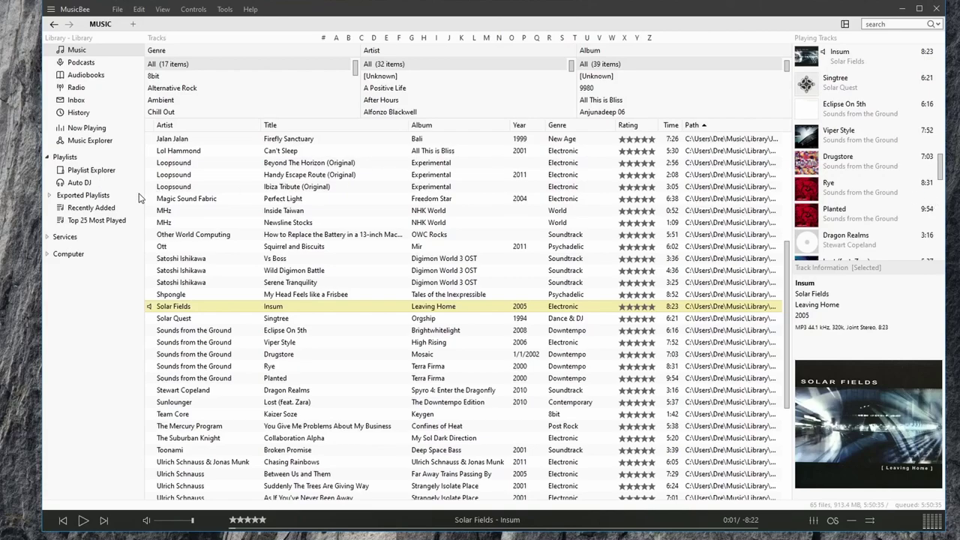
Create a new playlist under Playlists and rename it Chillout.
{"action": "right_click", "coordinate": [64, 160]}
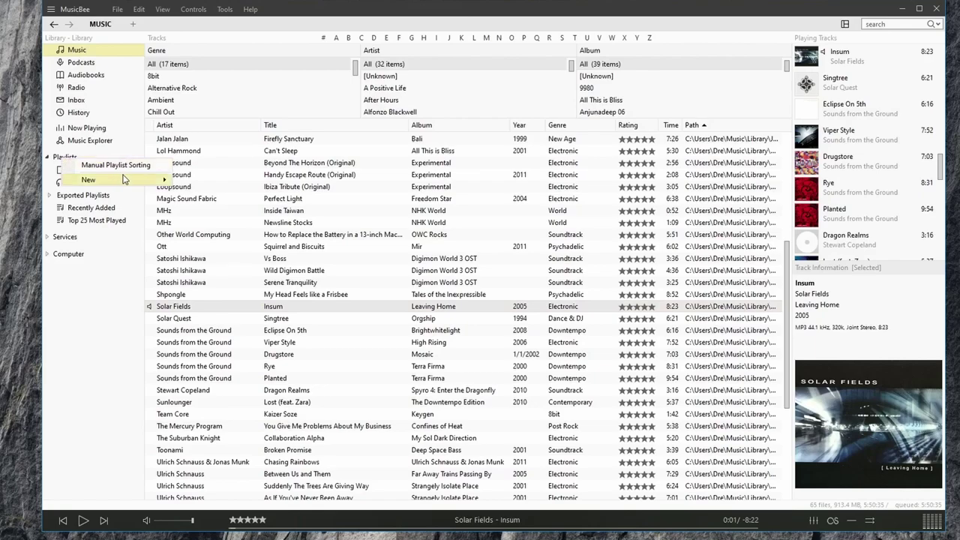
{"action": "mouse_move", "coordinate": [137, 180]}
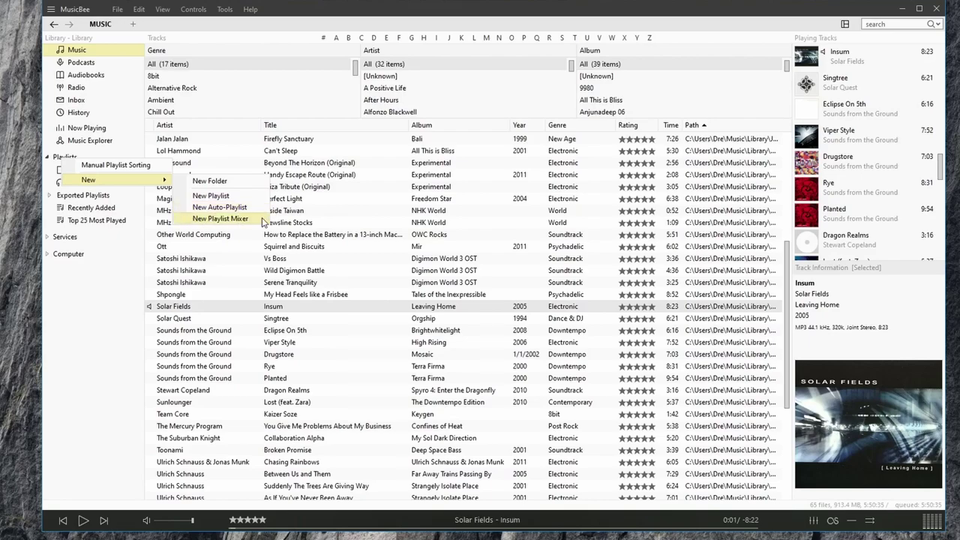
{"action": "left_click", "coordinate": [213, 198]}
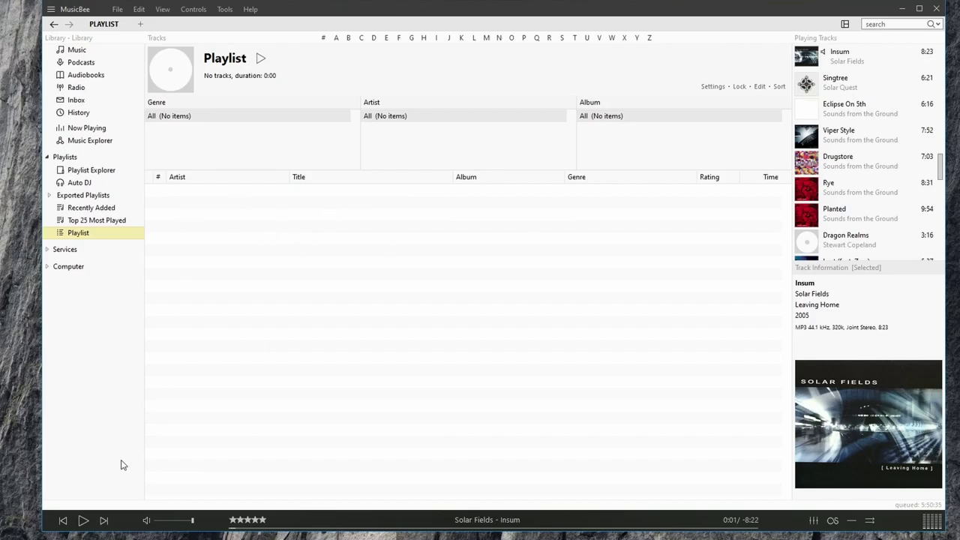
{"action": "right_click", "coordinate": [88, 235]}
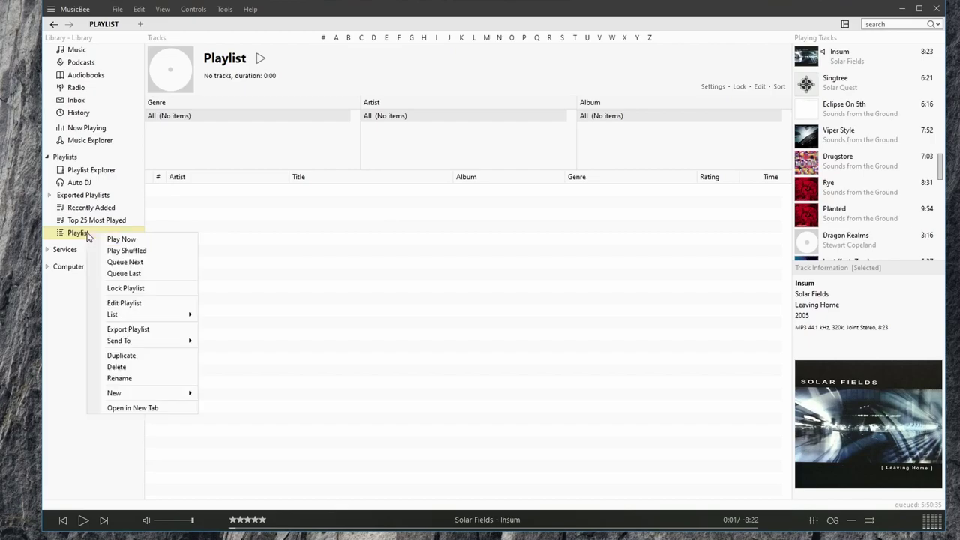
{"action": "left_click", "coordinate": [138, 381]}
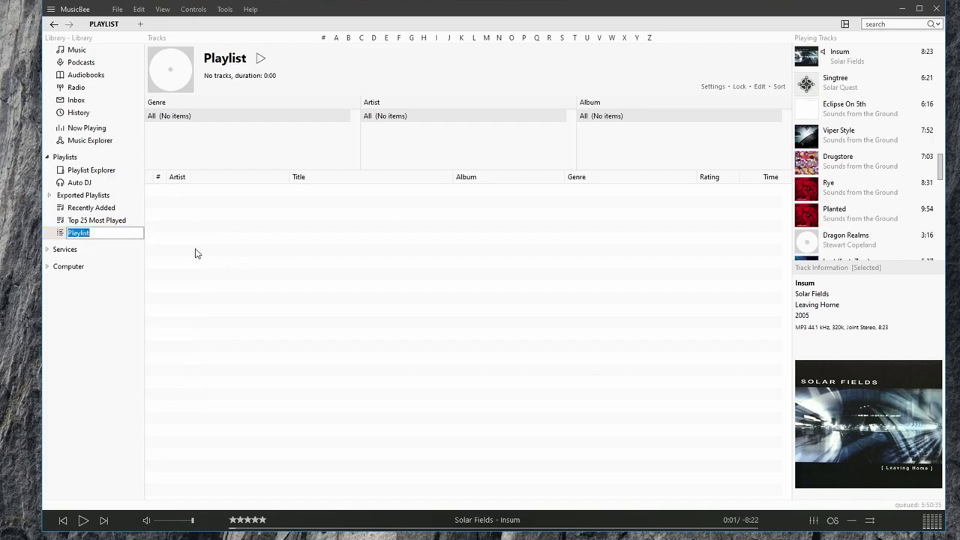
{"action": "type", "text": "Chillout"}
{"action": "key", "text": "Return"}
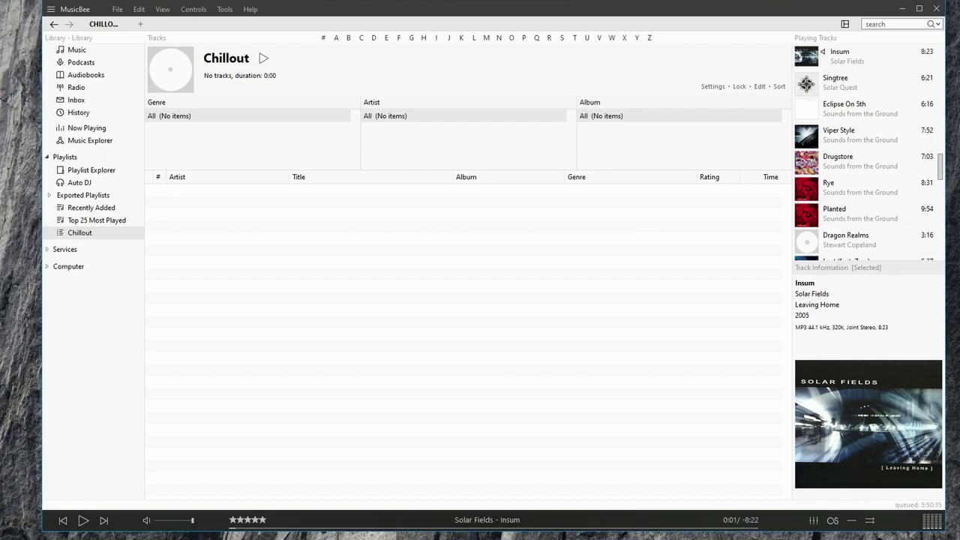
Switch to File Explorer, inspect Chillout.m3u from the Playlists folder in Notepad++, and close both windows.
{"action": "key", "text": "alt+Tab"}
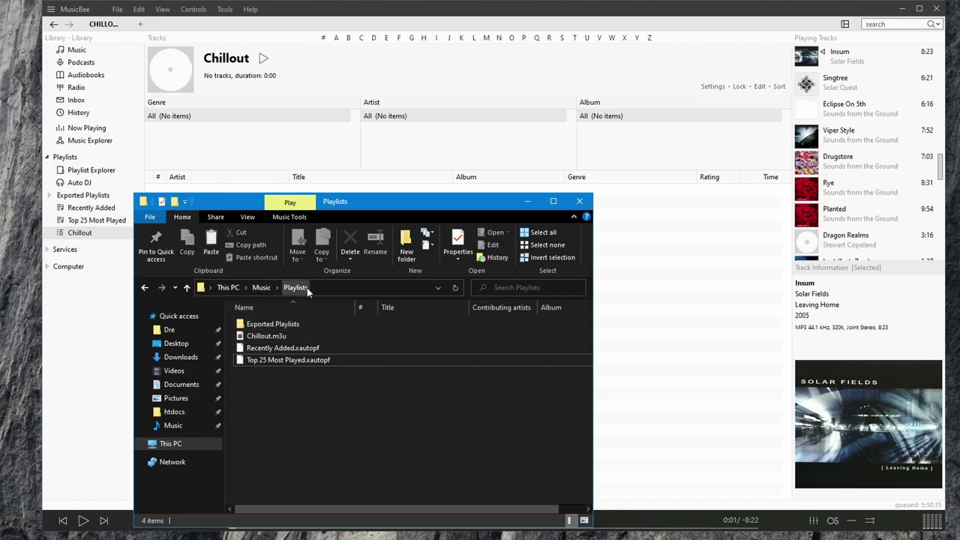
{"action": "right_click", "coordinate": [293, 334]}
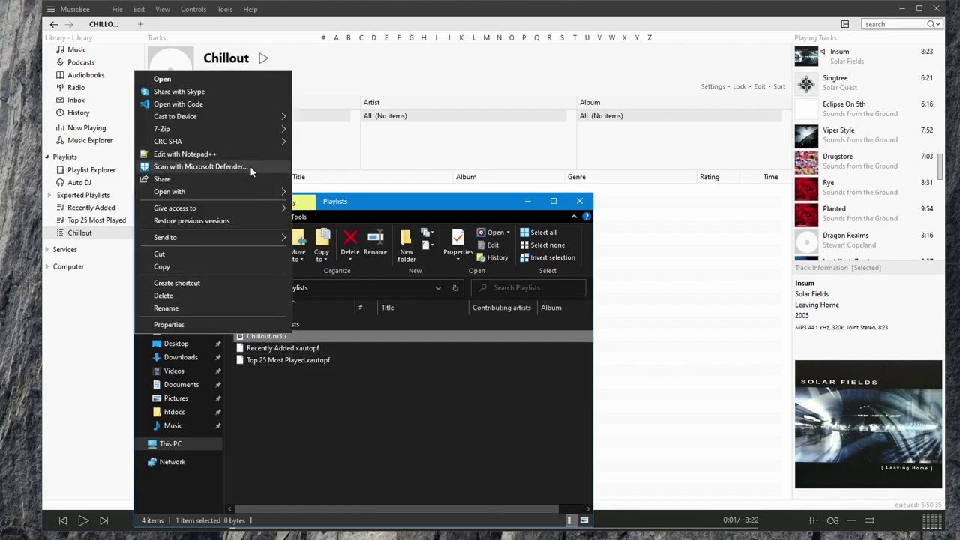
{"action": "left_click", "coordinate": [255, 155]}
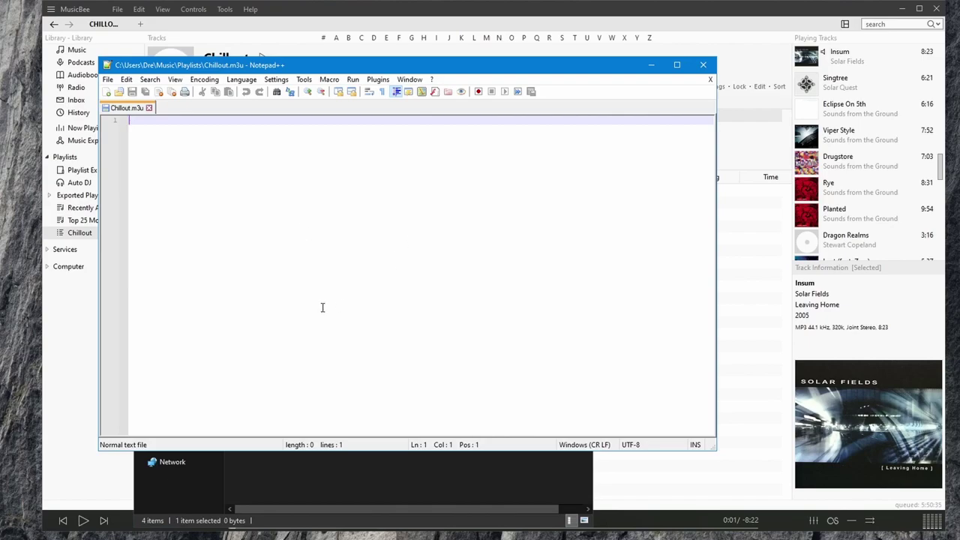
{"action": "key", "text": "alt+F4"}
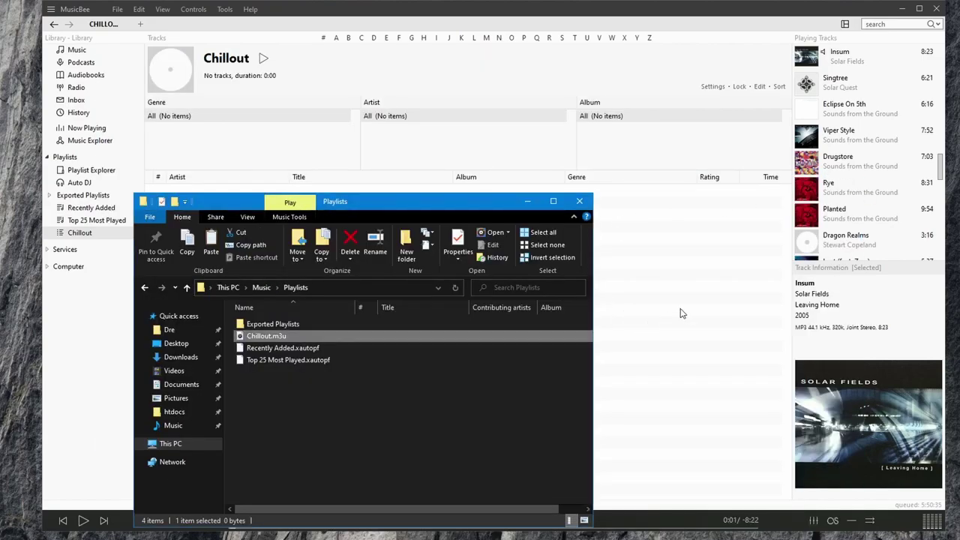
{"action": "key", "text": "alt+F4"}
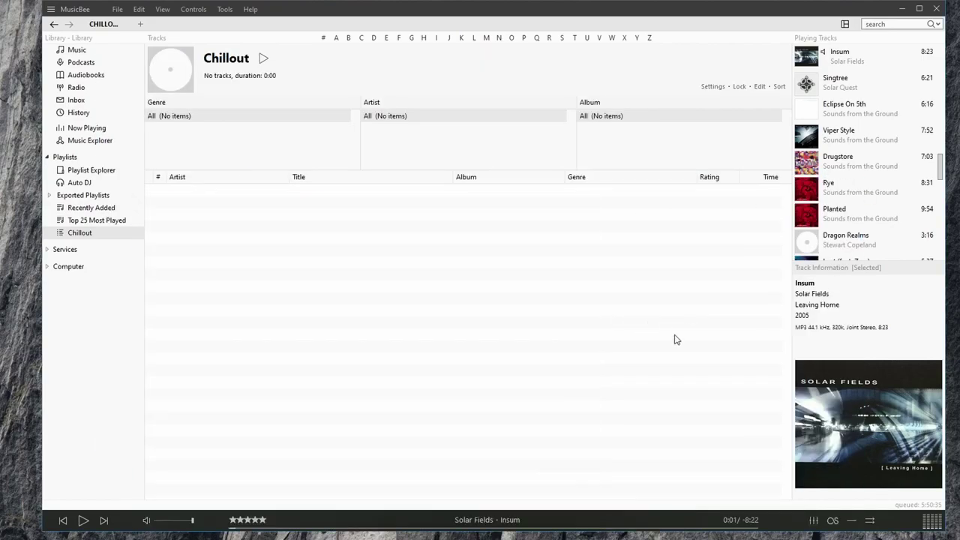
Add the music library tracks Insum, Singtree, Eclipse On 5th, Viper Style, Drugstore, Rye and Planted to the Chillout playlist.
{"action": "left_click", "coordinate": [85, 51]}
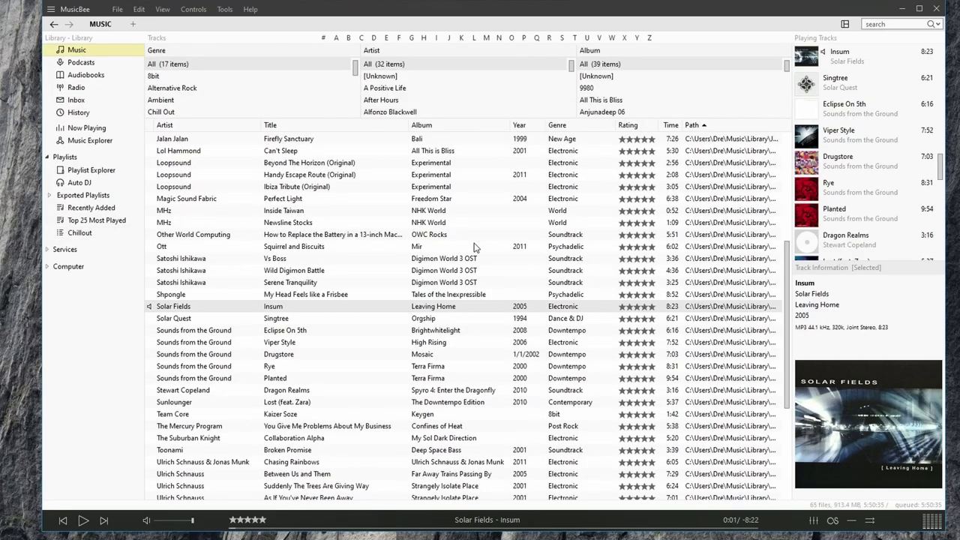
{"action": "left_click", "coordinate": [215, 334]}
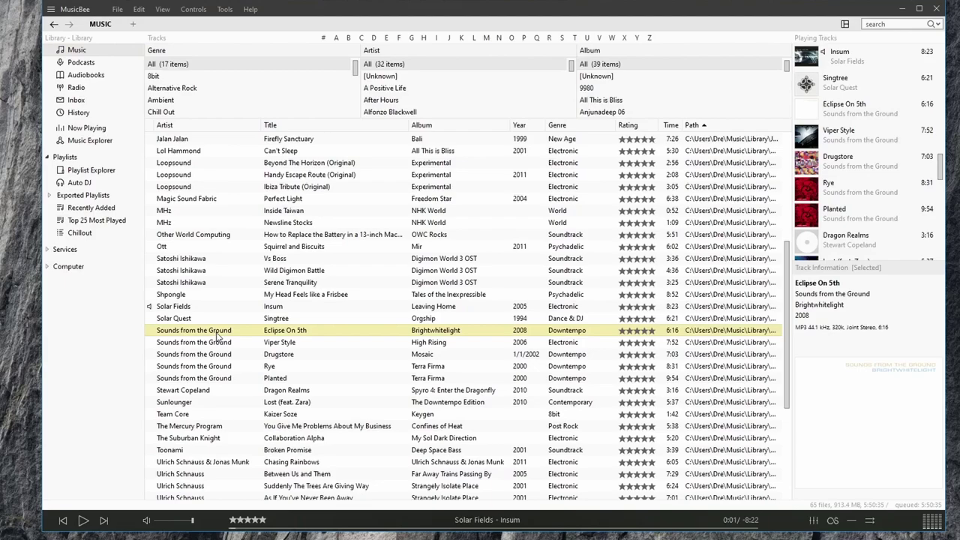
{"action": "left_click", "coordinate": [222, 379], "text": "shift"}
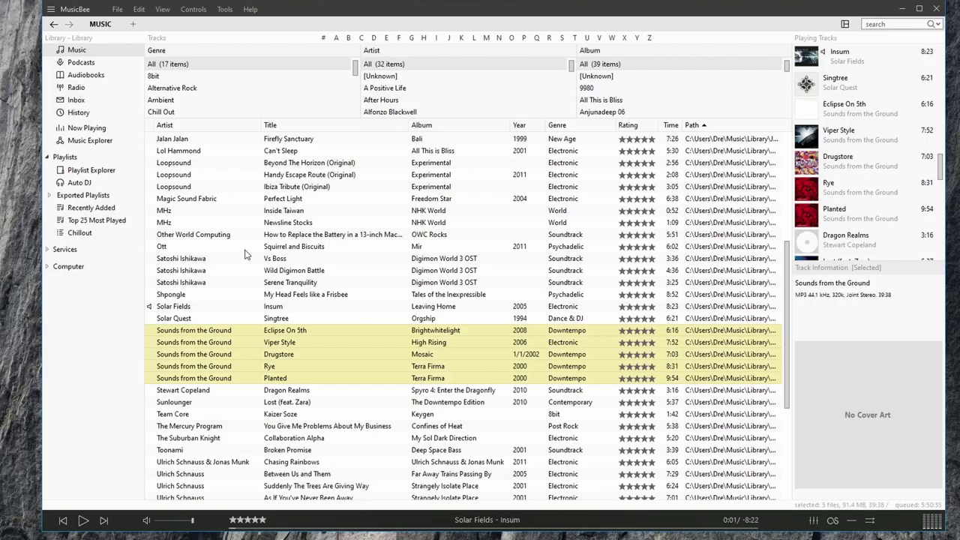
{"action": "left_click", "coordinate": [187, 308], "text": "ctrl"}
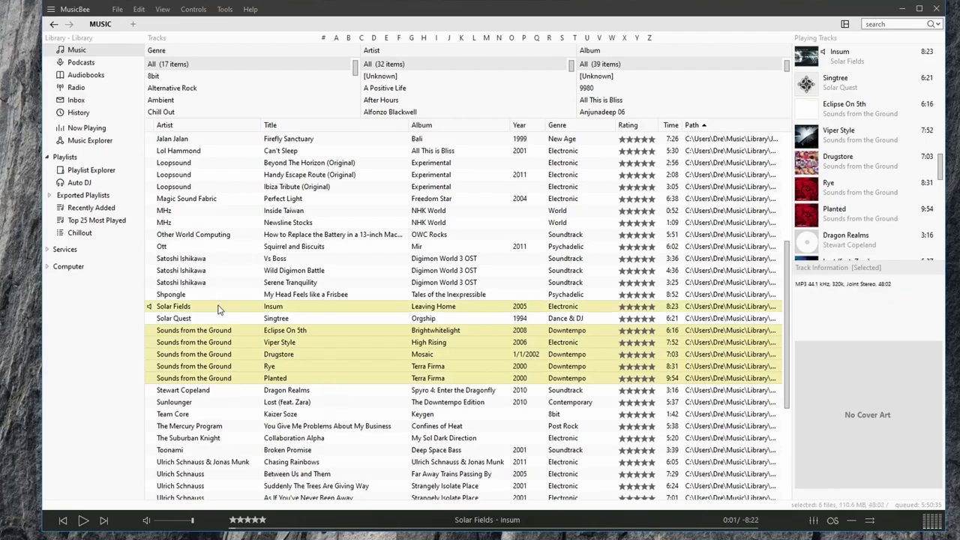
{"action": "left_click", "coordinate": [219, 320], "text": "ctrl"}
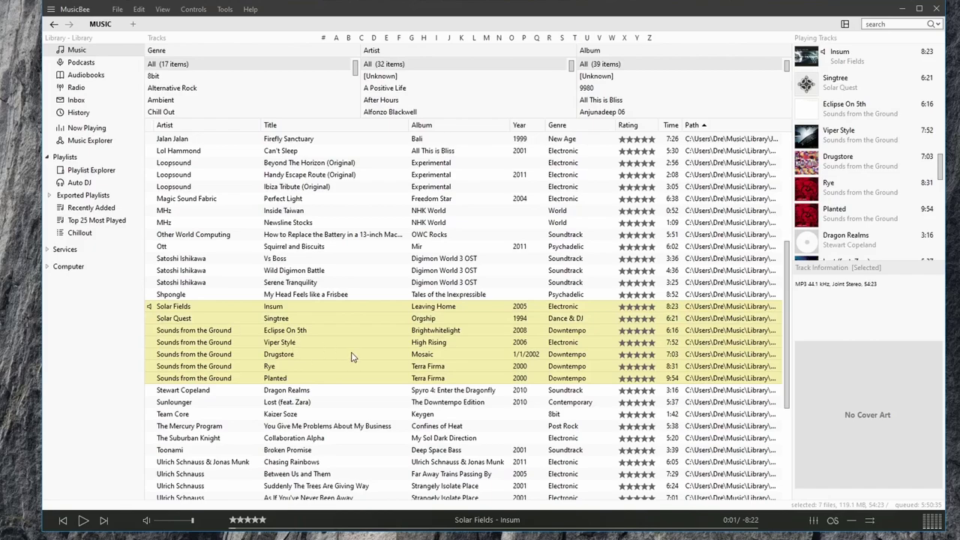
{"action": "left_click_drag", "start_coordinate": [353, 357], "coordinate": [86, 233]}
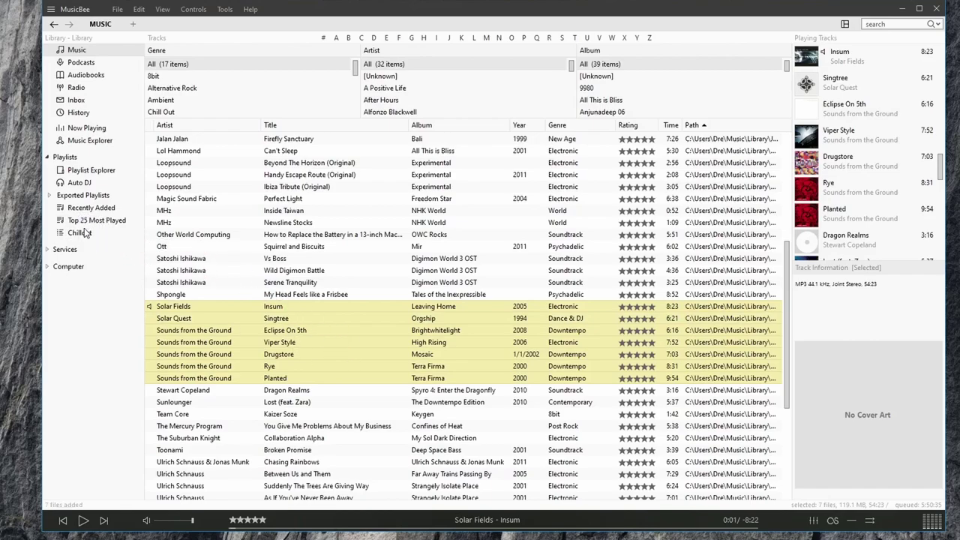
{"action": "right_click", "coordinate": [222, 343]}
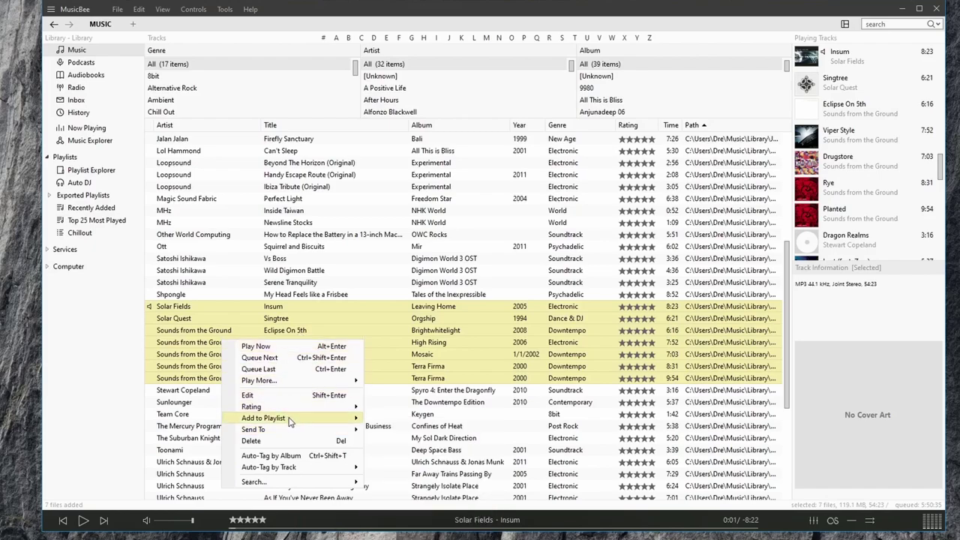
{"action": "mouse_move", "coordinate": [293, 424]}
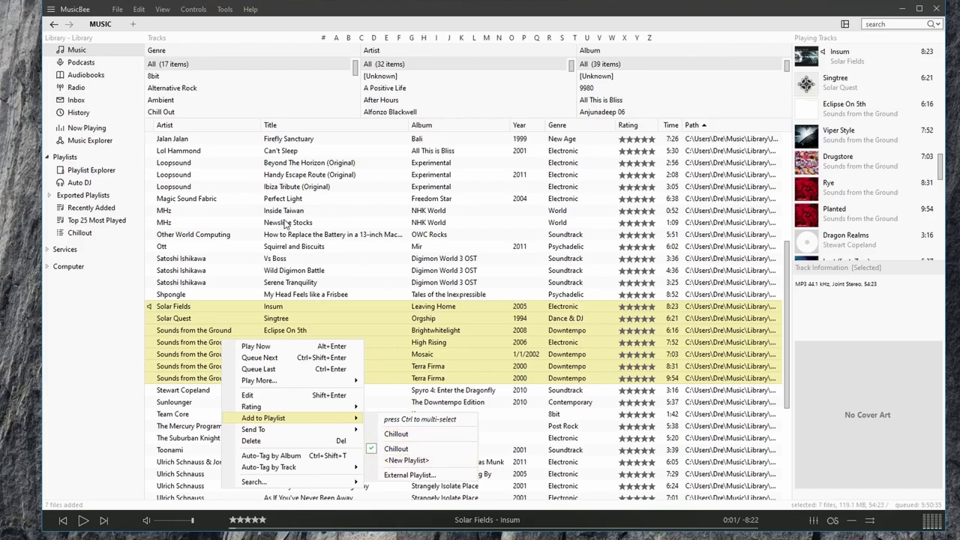
Open the Chillout playlist and move Drugstore to third place, directly after Singtree.
{"action": "left_click", "coordinate": [83, 237]}
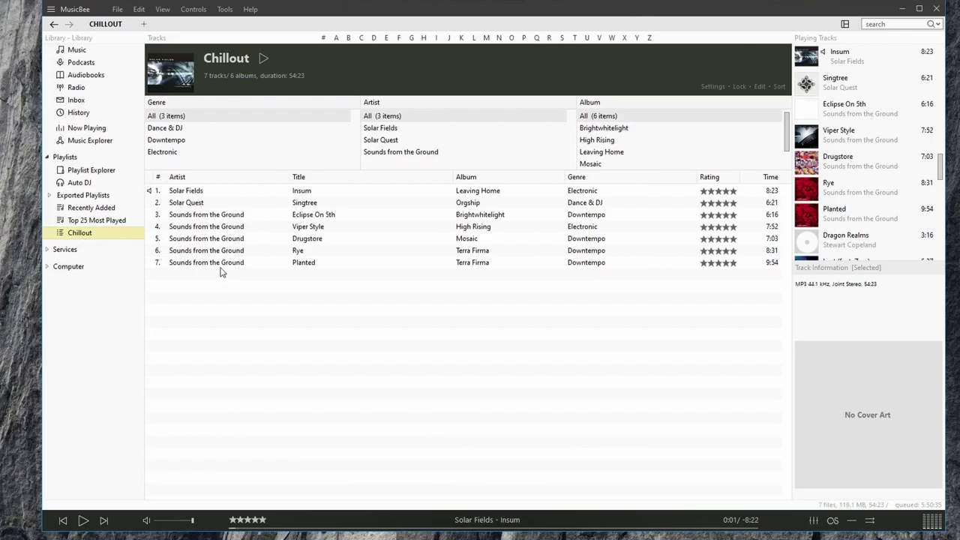
{"action": "left_click_drag", "start_coordinate": [203, 242], "coordinate": [237, 210]}
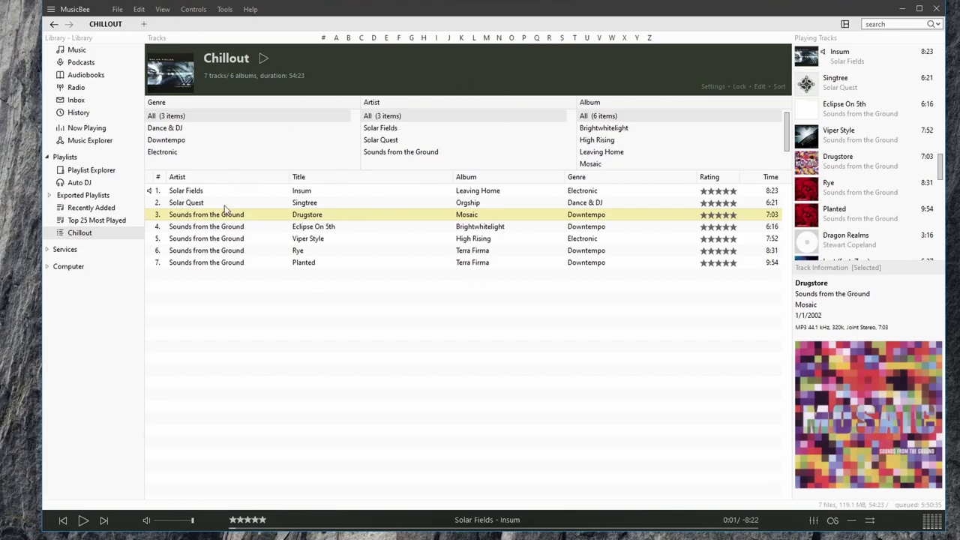
Rearrange the music library columns so that Time and Rating come directly after Artist.
{"action": "left_click", "coordinate": [78, 51]}
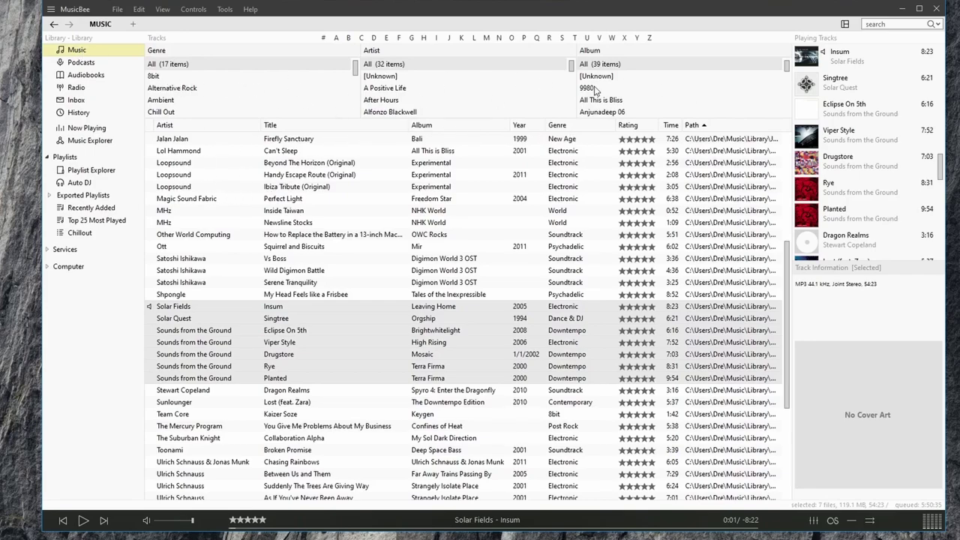
{"action": "left_click", "coordinate": [322, 162]}
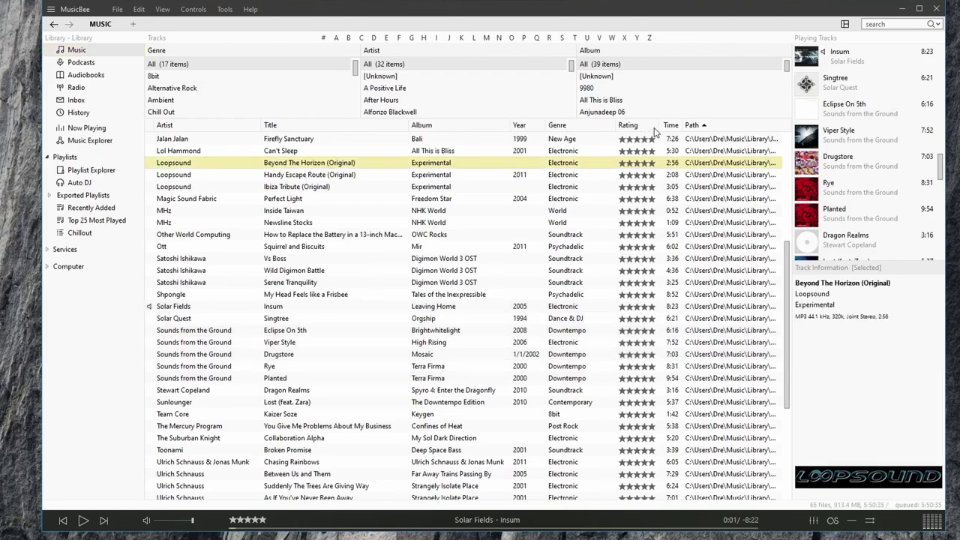
{"action": "left_click_drag", "start_coordinate": [673, 126], "coordinate": [267, 133]}
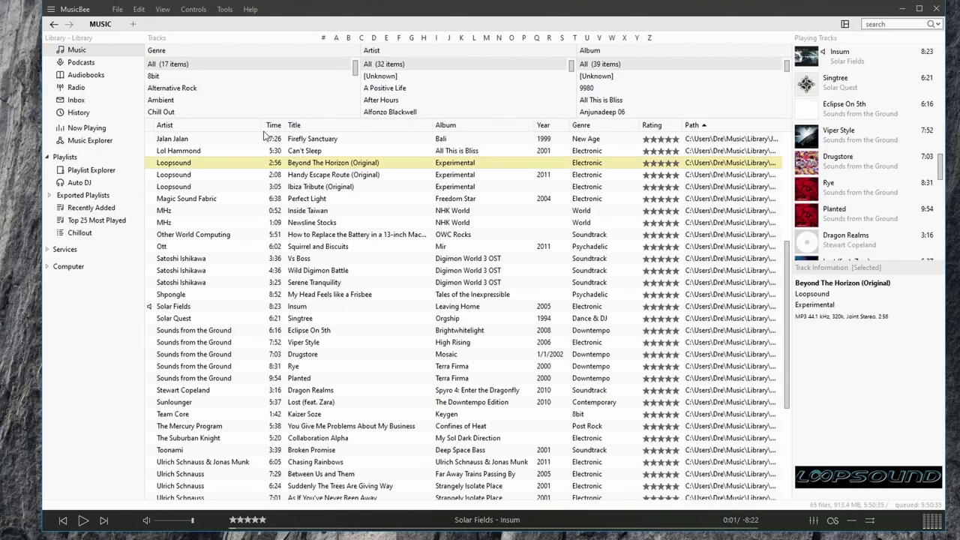
{"action": "left_click_drag", "start_coordinate": [672, 127], "coordinate": [329, 137]}
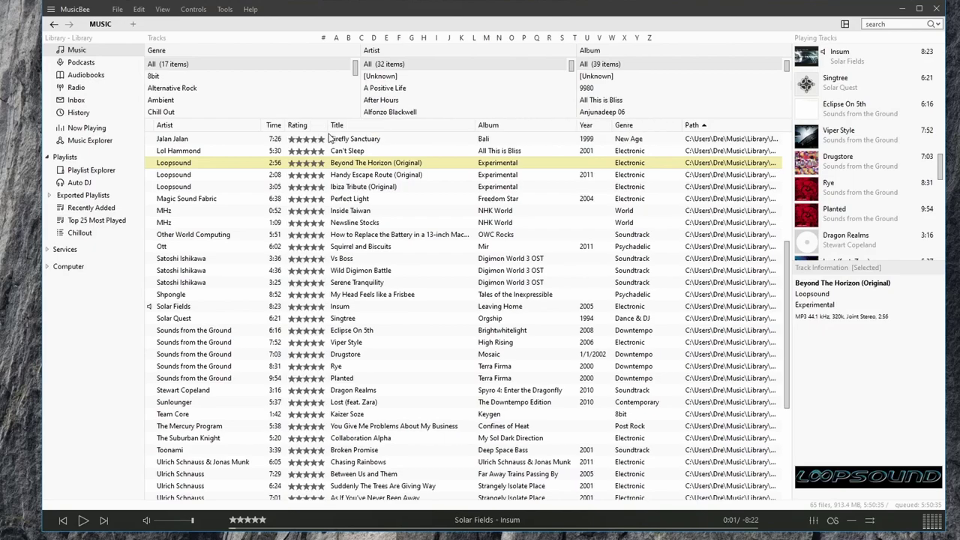
Lock the Chillout playlist and try to move Viper Style further down the track order.
{"action": "left_click", "coordinate": [78, 233]}
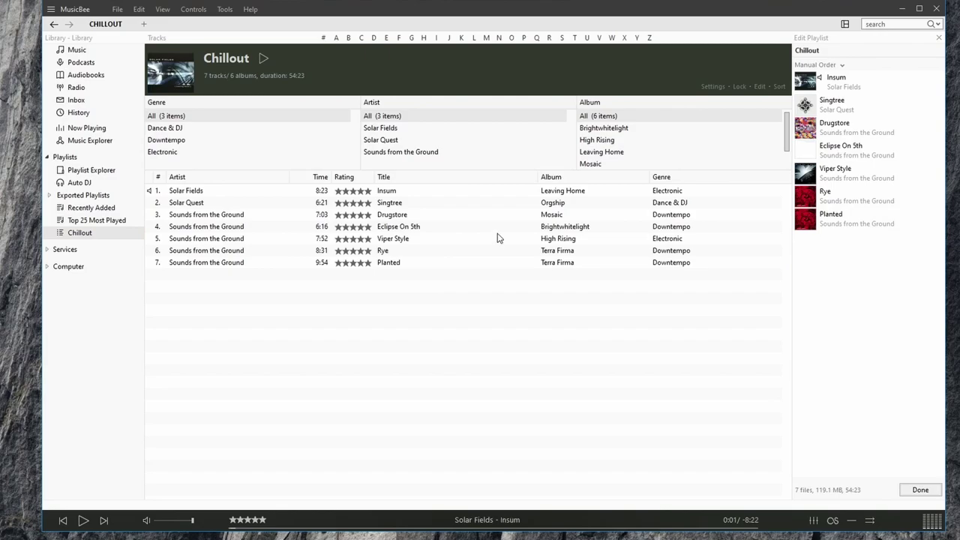
{"action": "left_click", "coordinate": [740, 87]}
{"action": "left_click_drag", "start_coordinate": [211, 239], "coordinate": [250, 261]}
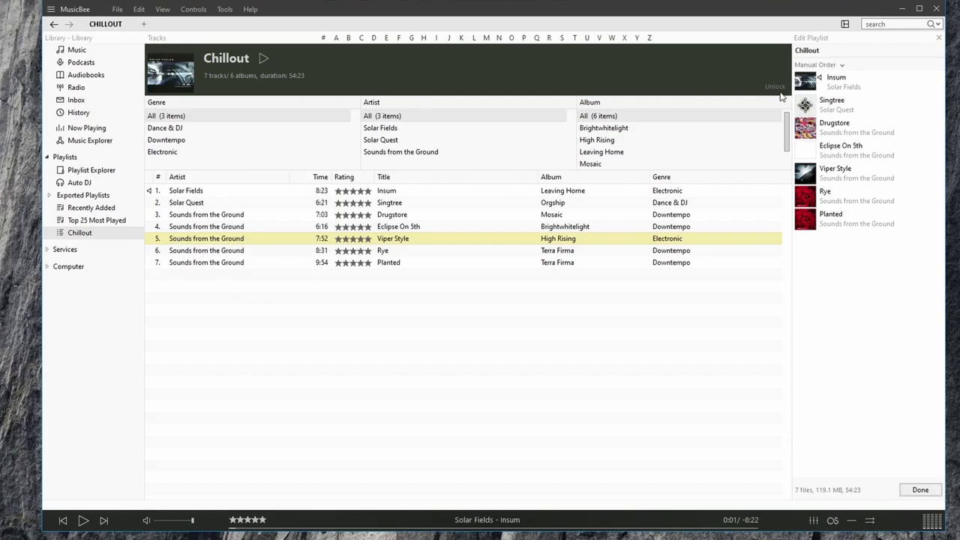
Open the export dialog for the Chillout playlist and check which file types it offers.
{"action": "right_click", "coordinate": [78, 234]}
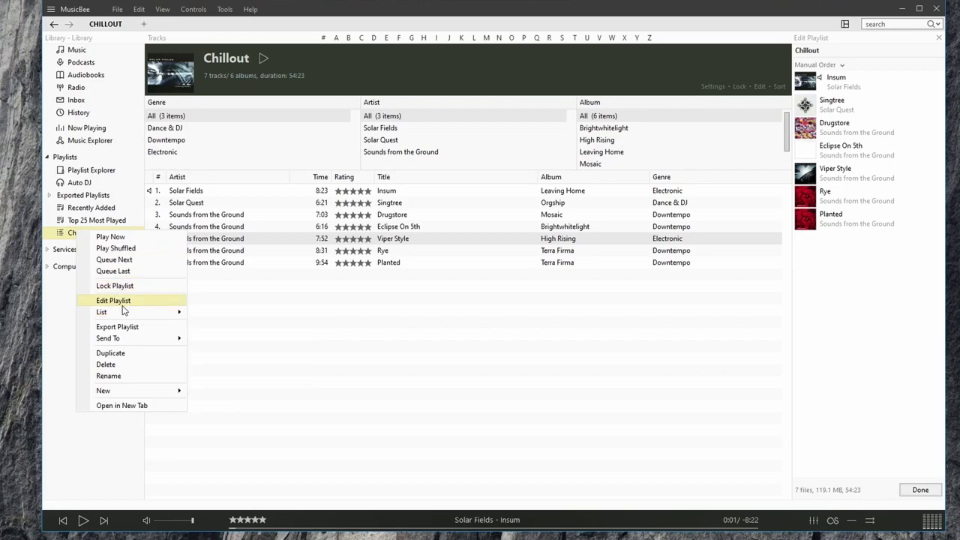
{"action": "mouse_move", "coordinate": [102, 316]}
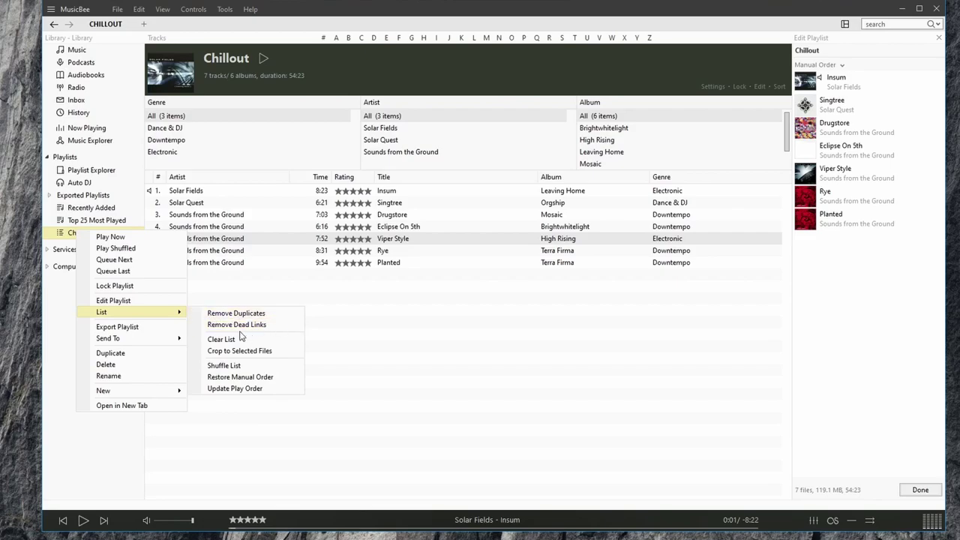
{"action": "left_click", "coordinate": [154, 332]}
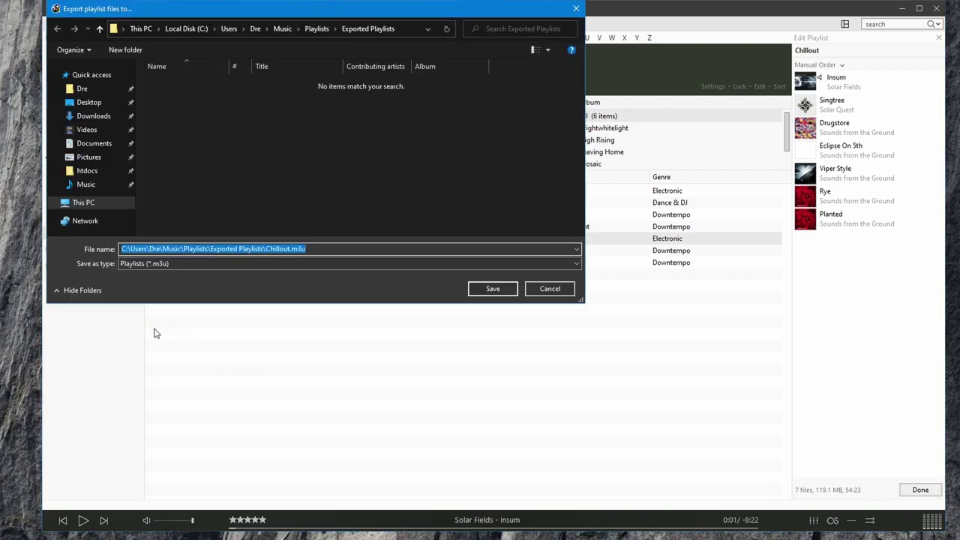
{"action": "left_click", "coordinate": [189, 264]}
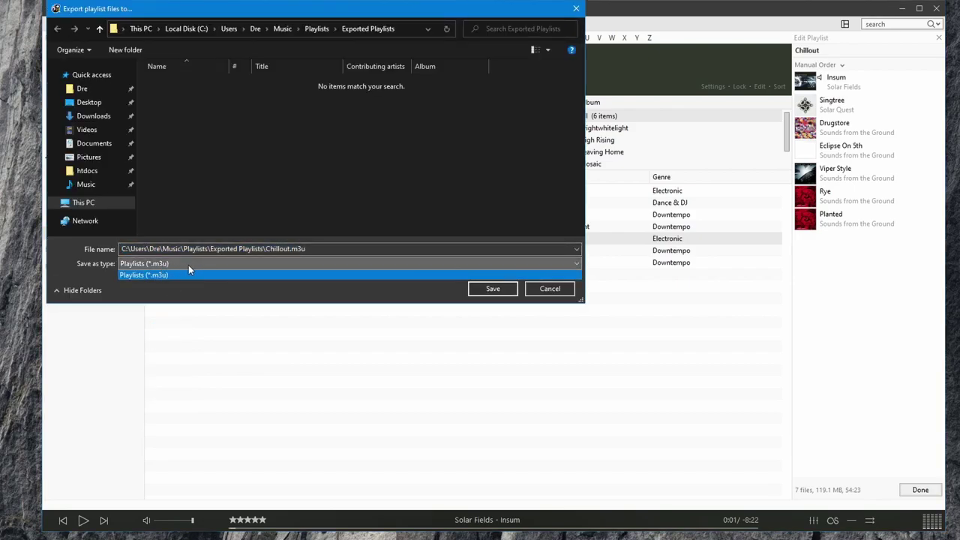
{"action": "left_click", "coordinate": [317, 296]}
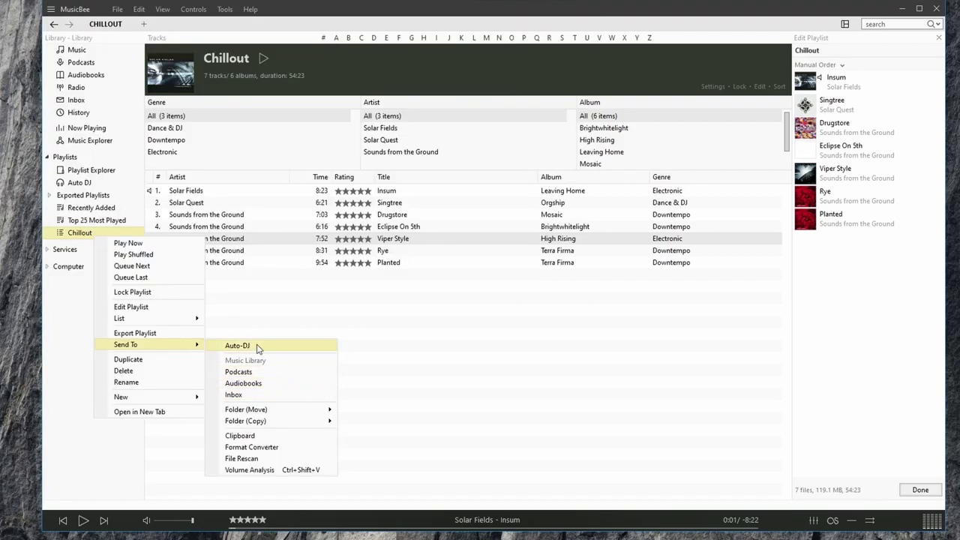
{"action": "mouse_move", "coordinate": [315, 409]}
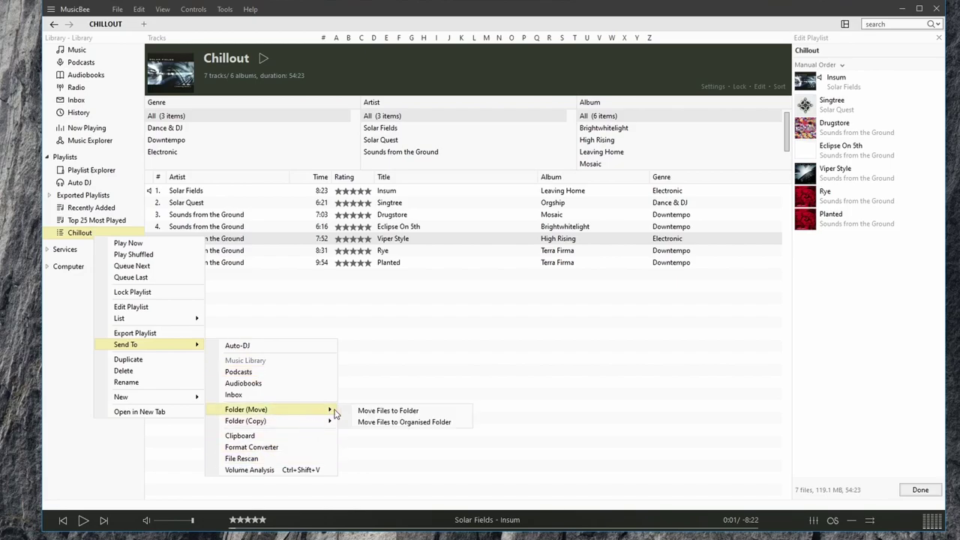
{"action": "mouse_move", "coordinate": [294, 424]}
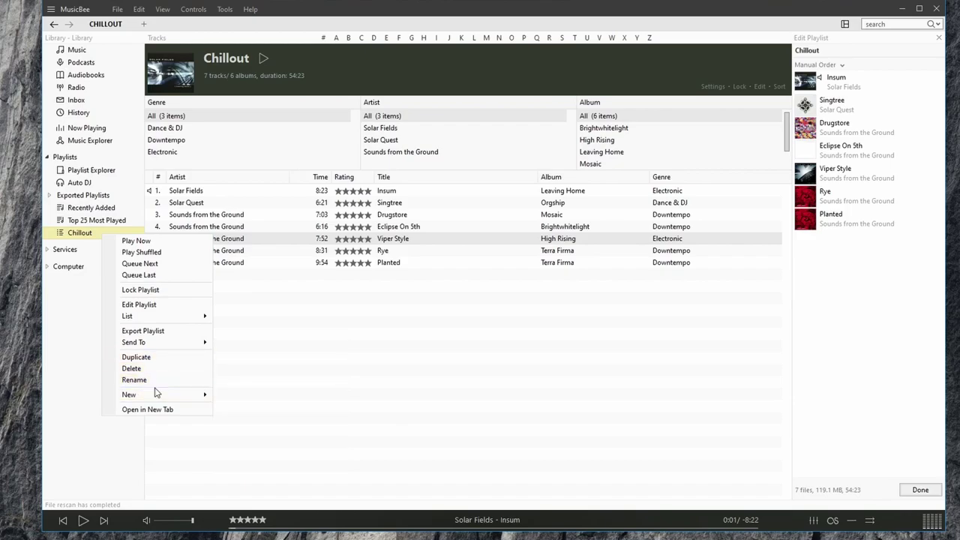
{"action": "mouse_move", "coordinate": [194, 398]}
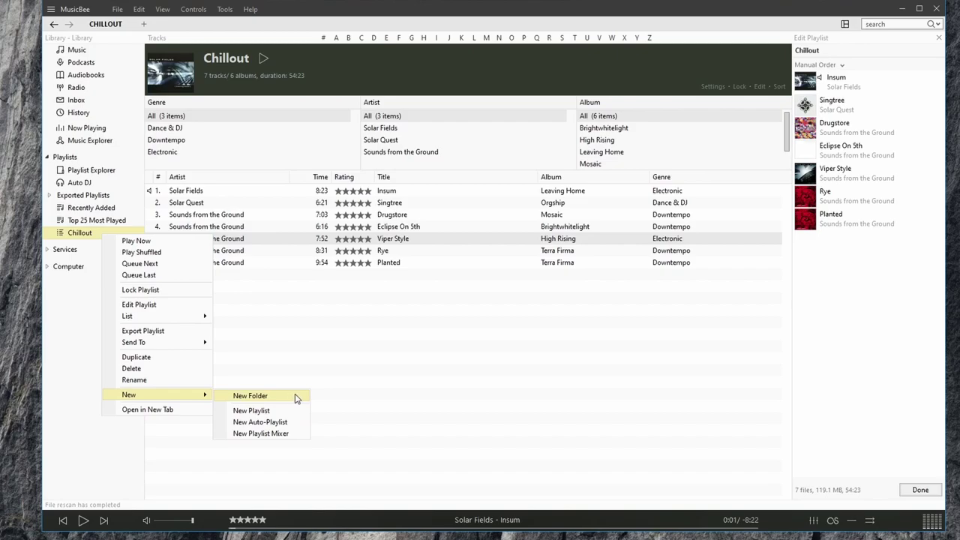
Open the Chillout playlist in a second tab, show the music library in the first tab and return to Chillout.
{"action": "left_click", "coordinate": [149, 410]}
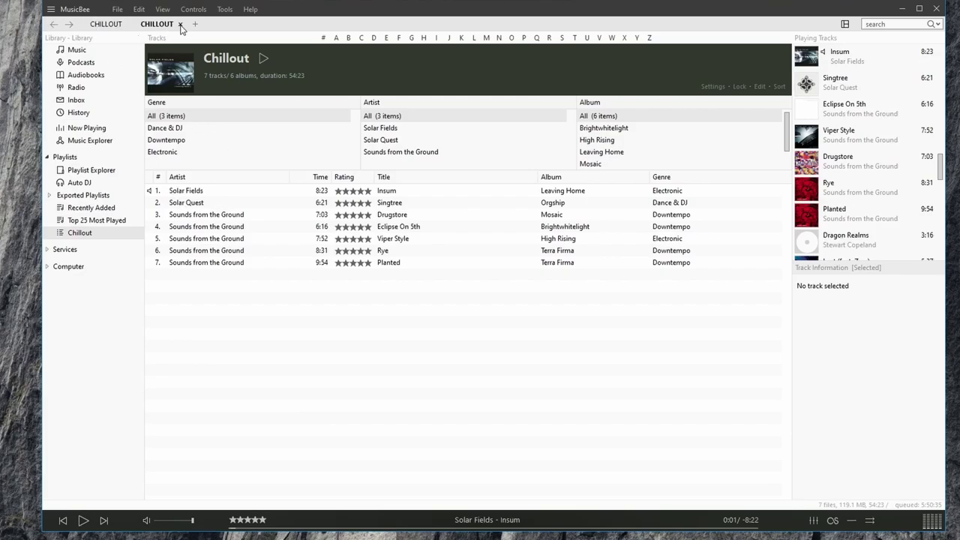
{"action": "left_click", "coordinate": [106, 25]}
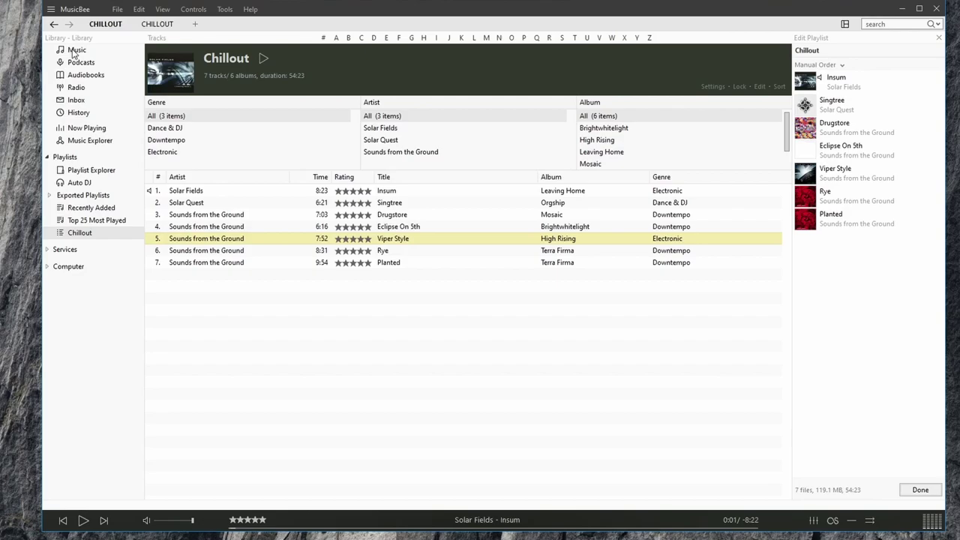
{"action": "left_click", "coordinate": [74, 50]}
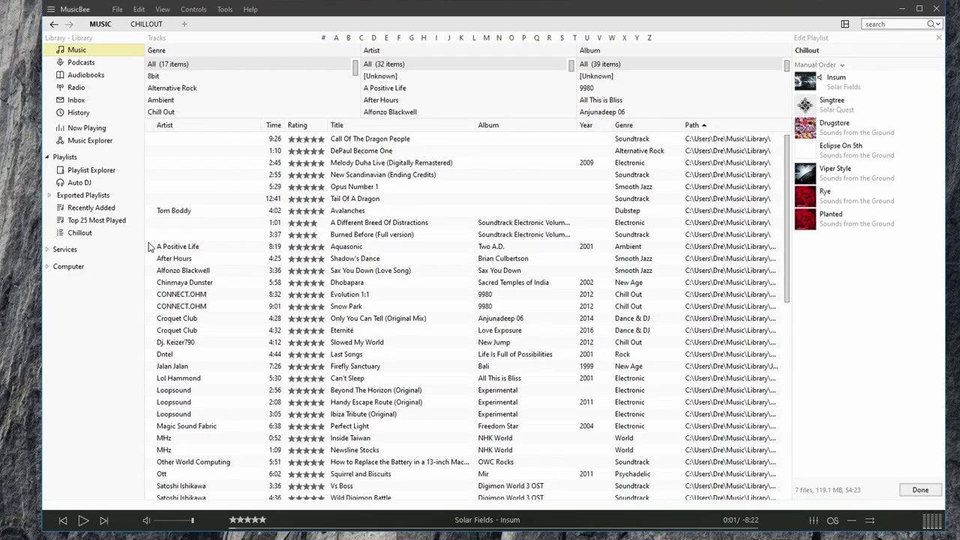
{"action": "left_click", "coordinate": [153, 26]}
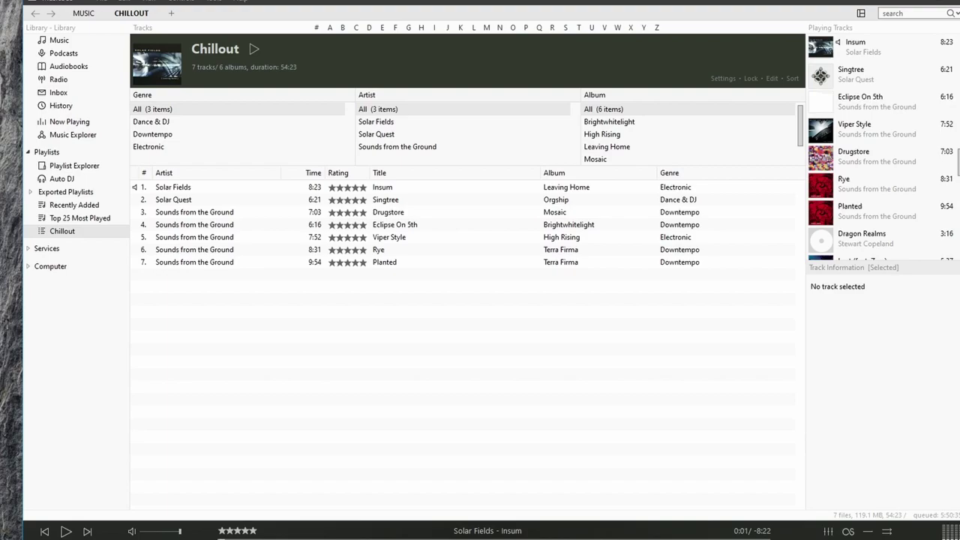
Create a new auto-playlist and name it Smooth Jazz.
{"action": "right_click", "coordinate": [53, 154]}
{"action": "mouse_move", "coordinate": [82, 175]}
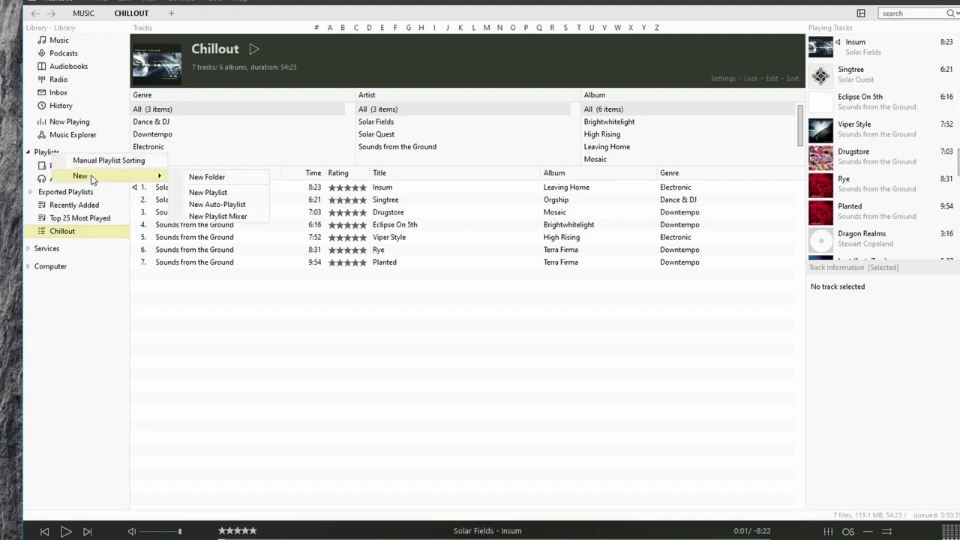
{"action": "left_click", "coordinate": [250, 207]}
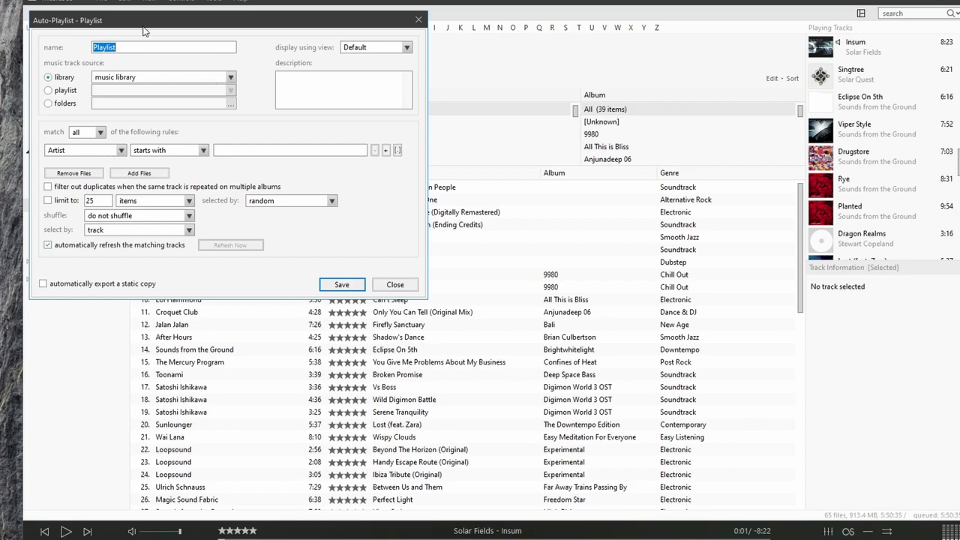
{"action": "left_click_drag", "start_coordinate": [147, 26], "coordinate": [401, 143]}
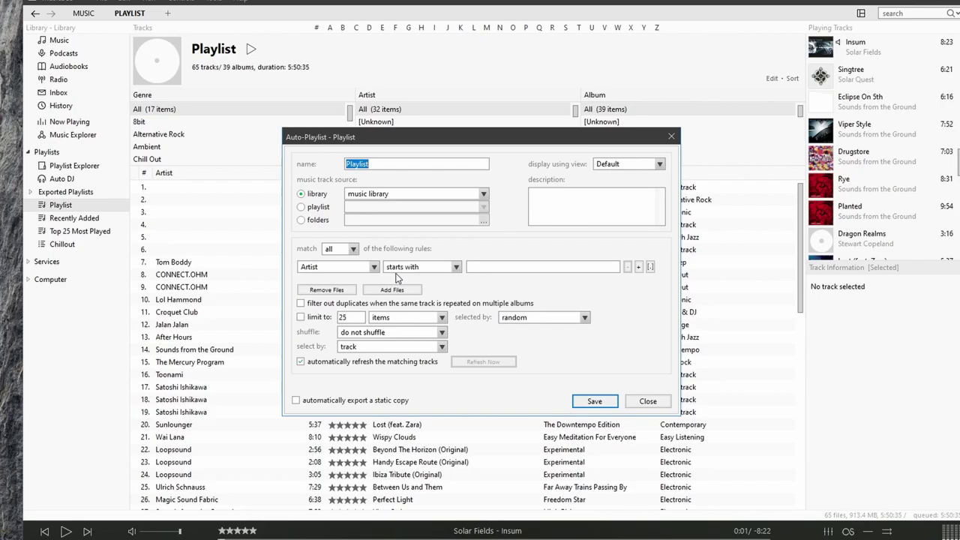
{"action": "left_click", "coordinate": [392, 164]}
{"action": "left_click_drag", "start_coordinate": [392, 163], "coordinate": [285, 172]}
{"action": "type", "text": "Smooth Jazz"}
Check the library, playlist and folder options for the auto-playlist's track source, keeping the music library as the source.
{"action": "left_click", "coordinate": [484, 194]}
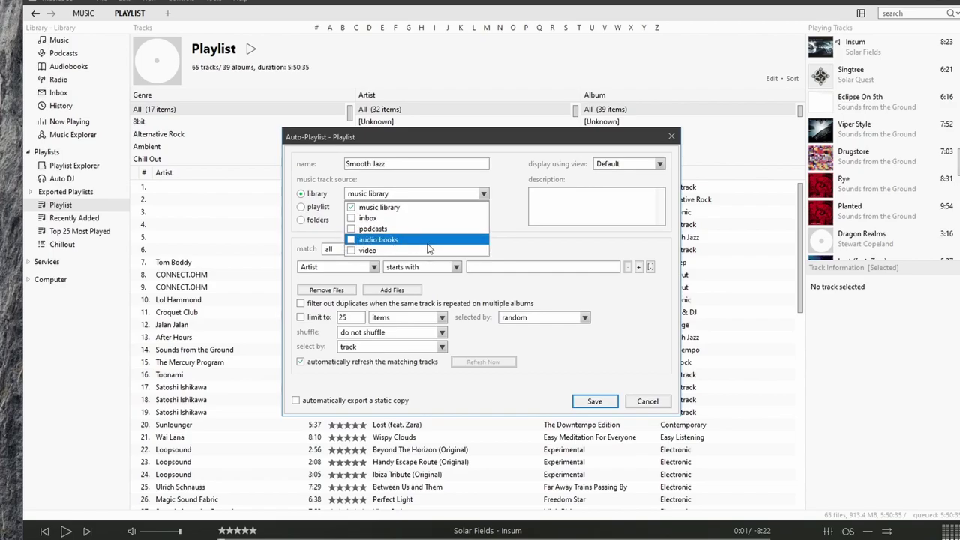
{"action": "left_click", "coordinate": [378, 189]}
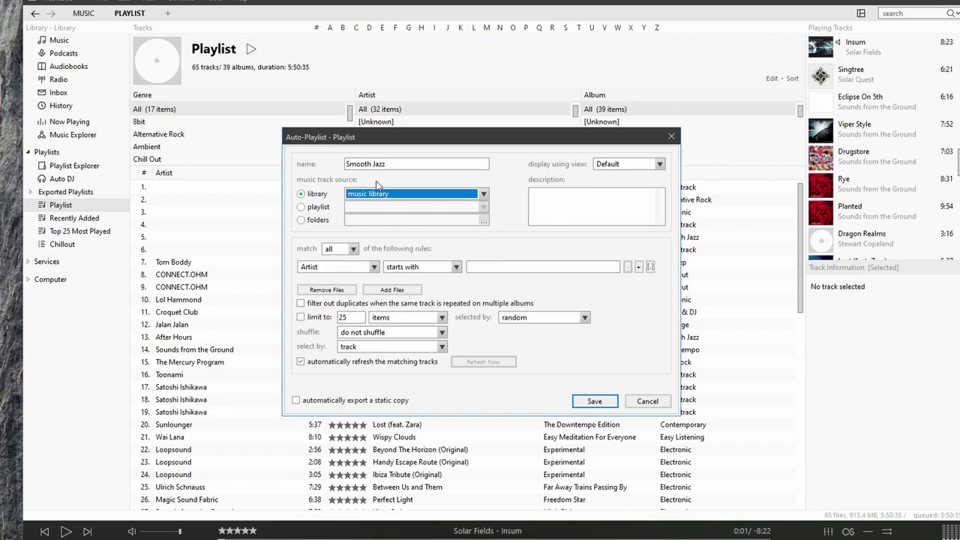
{"action": "left_click", "coordinate": [308, 208]}
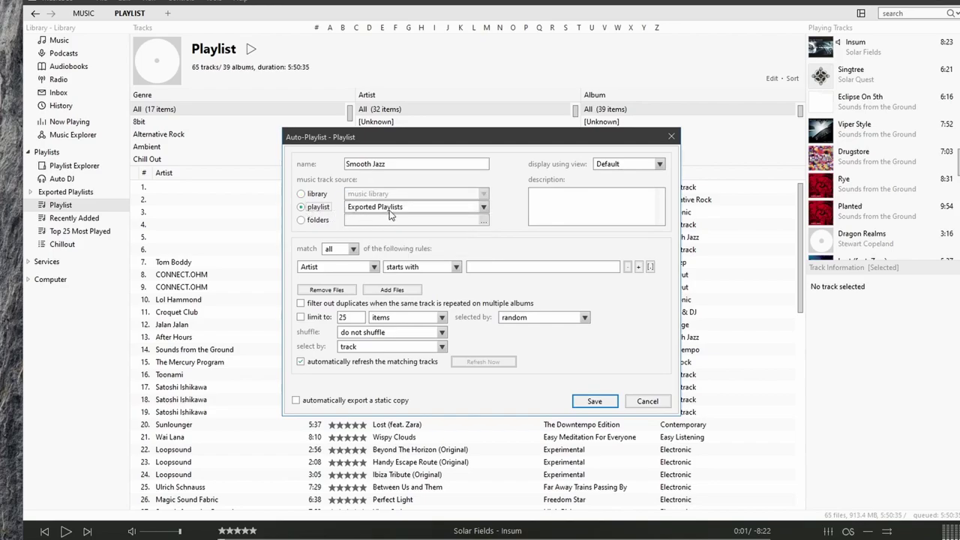
{"action": "left_click", "coordinate": [410, 212]}
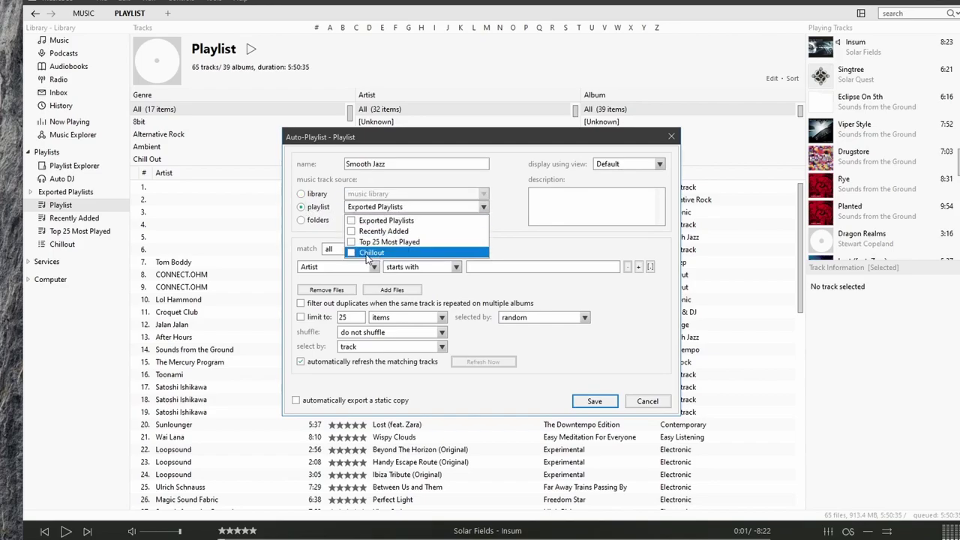
{"action": "left_click", "coordinate": [310, 223]}
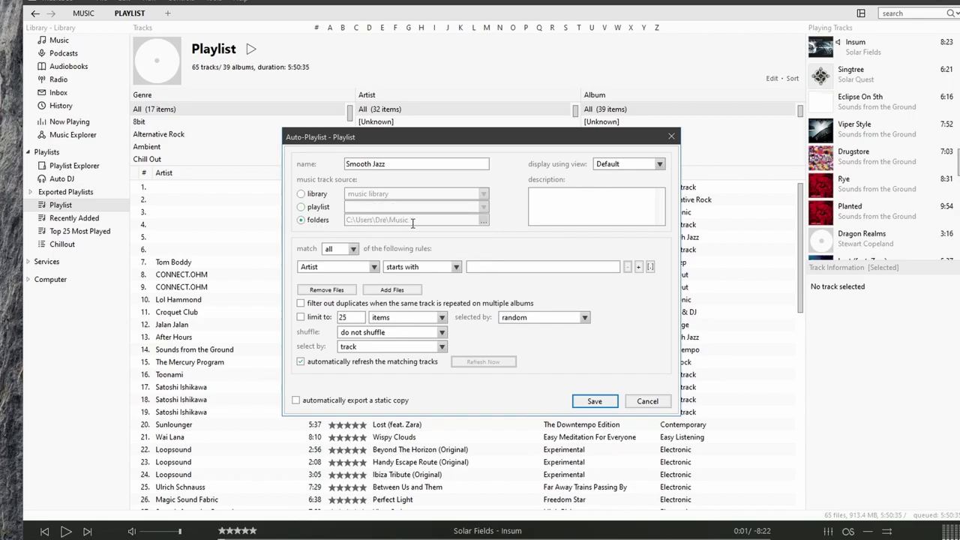
{"action": "left_click", "coordinate": [305, 194]}
{"action": "left_click", "coordinate": [553, 206]}
Check the display views and rule-matching modes of the auto-playlist, keeping the Default view and matching all rules.
{"action": "left_click", "coordinate": [612, 165]}
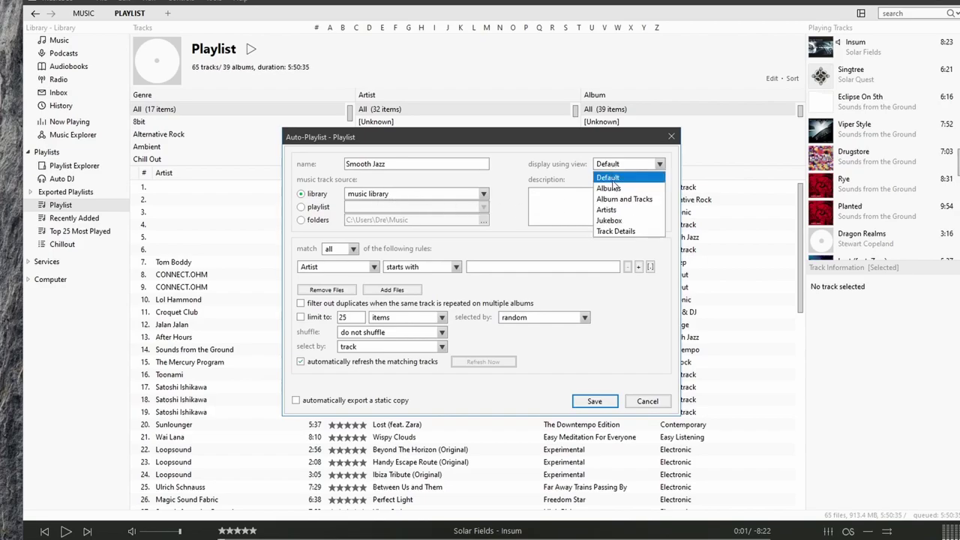
{"action": "left_click", "coordinate": [620, 180]}
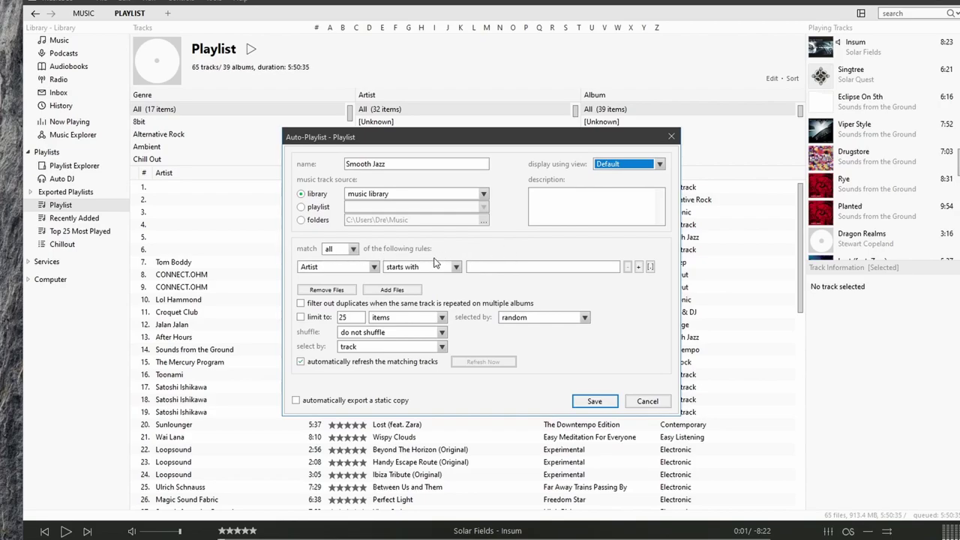
{"action": "left_click", "coordinate": [339, 252]}
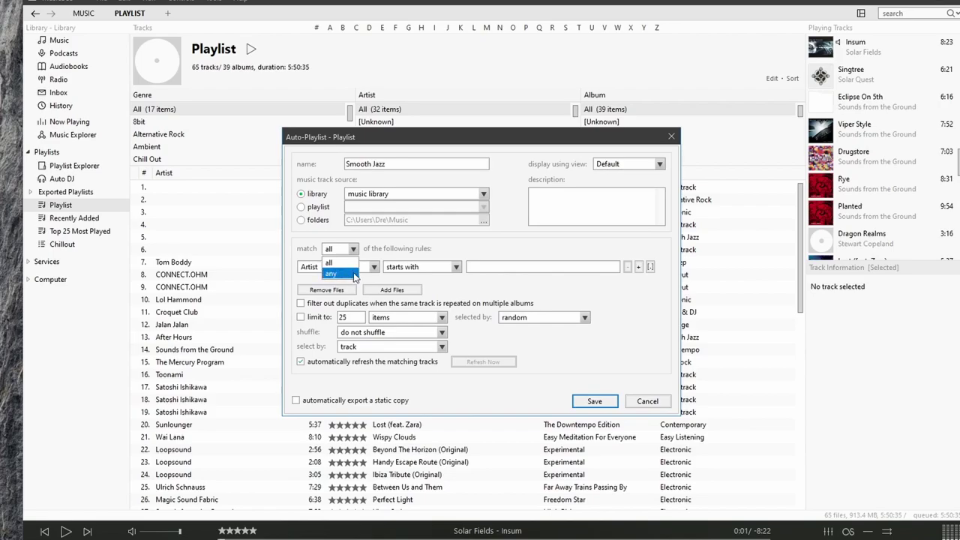
{"action": "left_click", "coordinate": [381, 255]}
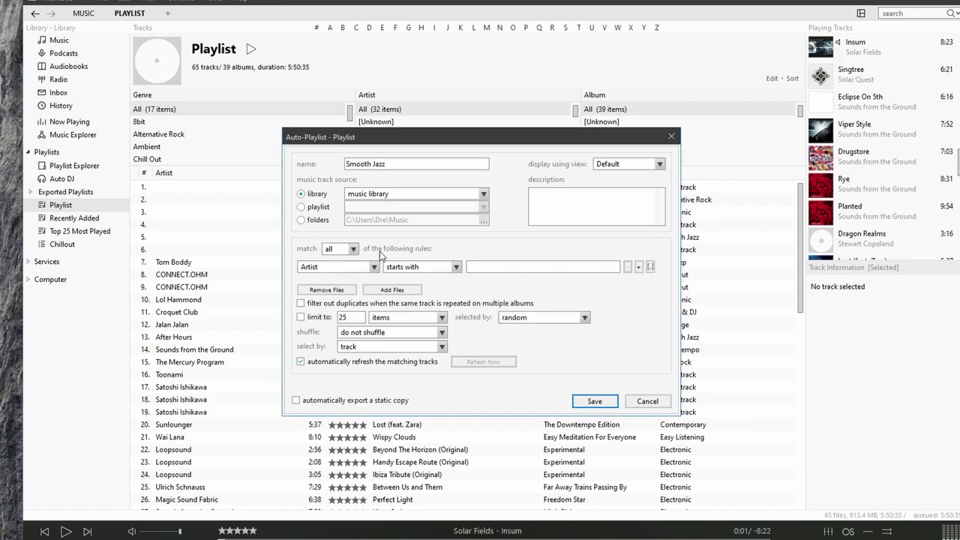
Define the auto-playlist's matching rule as Genre is Smooth Jazz.
{"action": "left_click", "coordinate": [372, 269]}
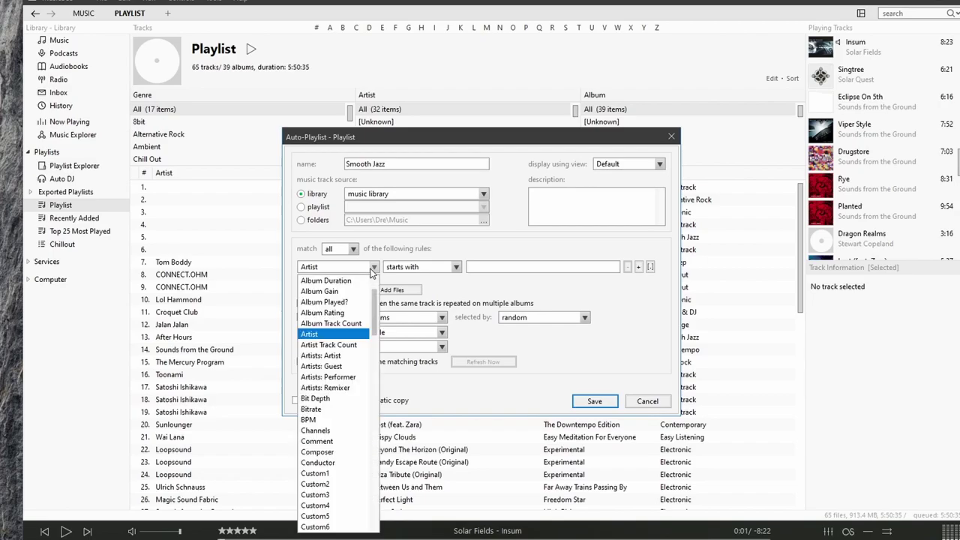
{"action": "left_click_drag", "start_coordinate": [375, 304], "coordinate": [366, 372]}
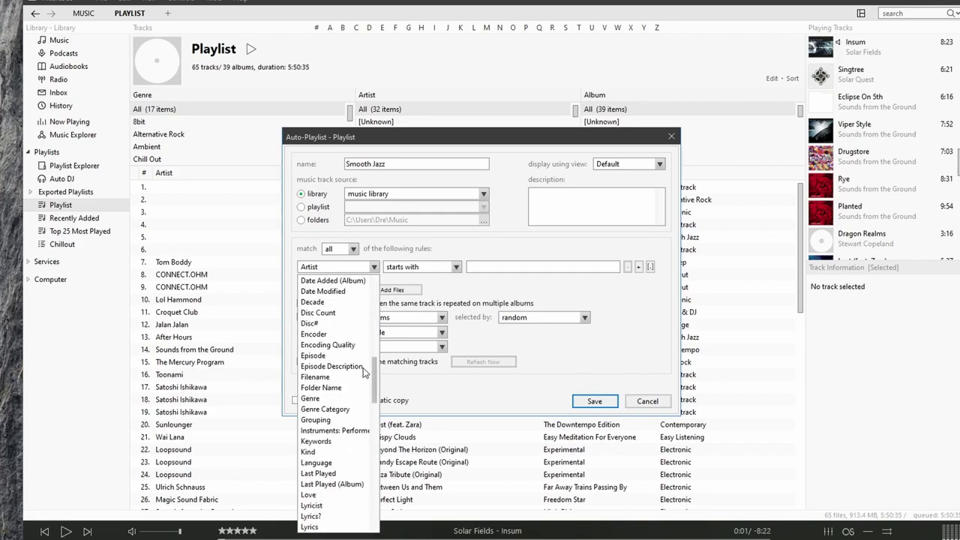
{"action": "left_click", "coordinate": [324, 401]}
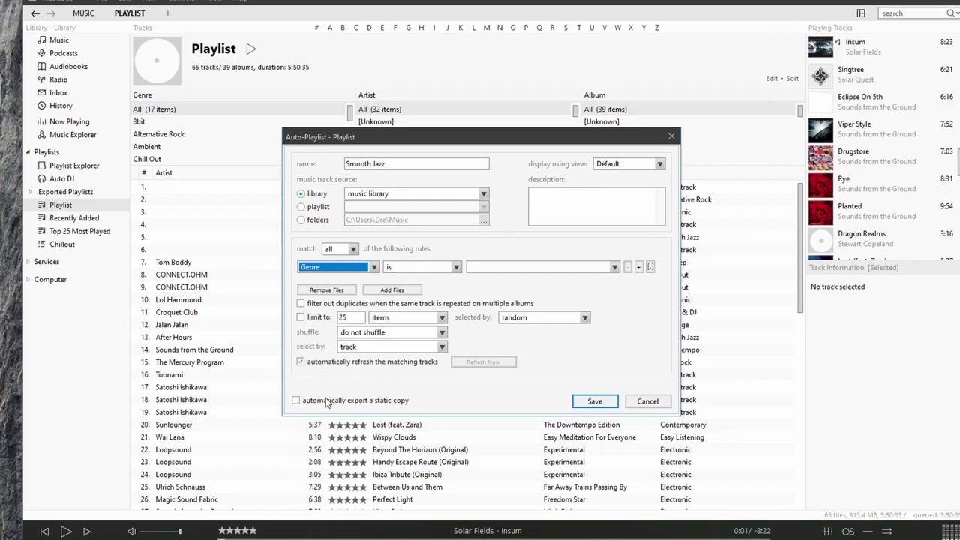
{"action": "left_click", "coordinate": [446, 269]}
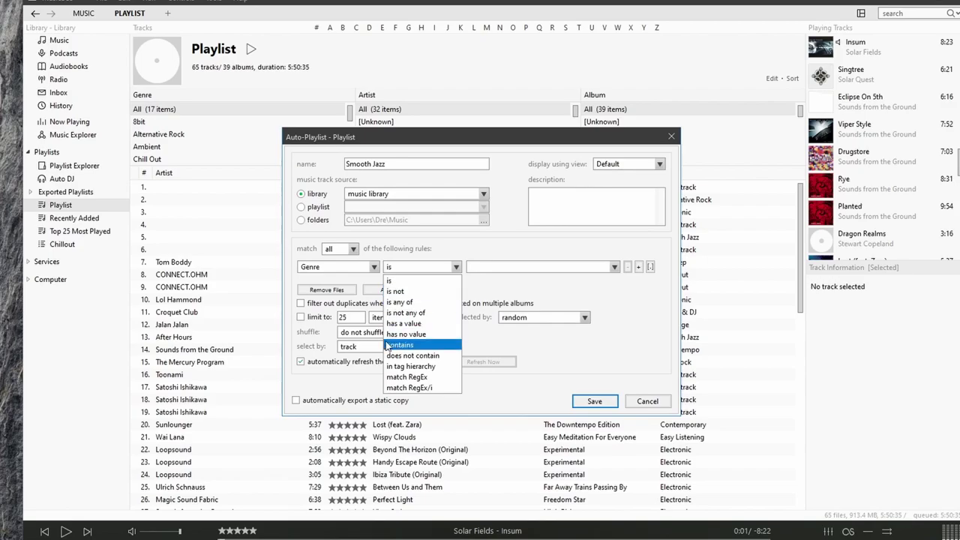
{"action": "left_click", "coordinate": [410, 283]}
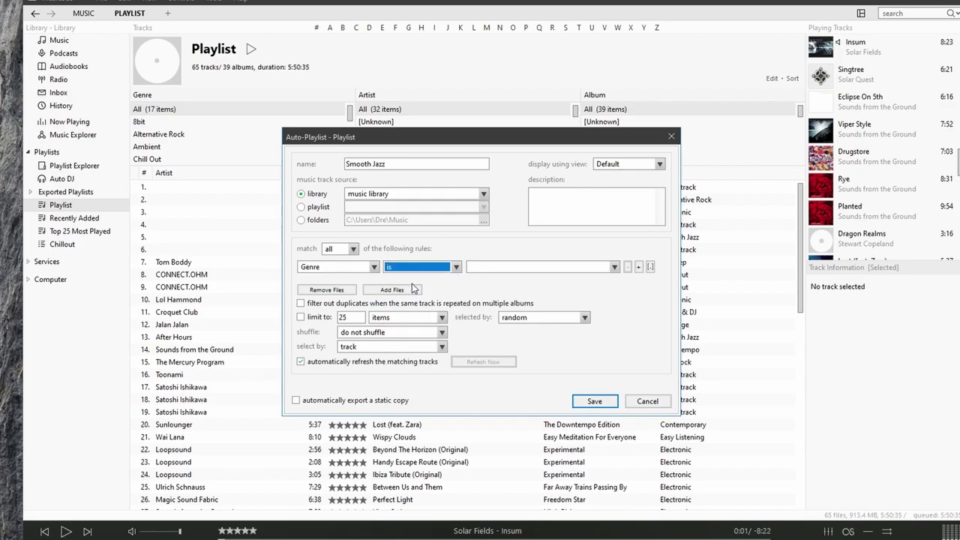
{"action": "left_click", "coordinate": [486, 266]}
{"action": "type", "text": "Sm"}
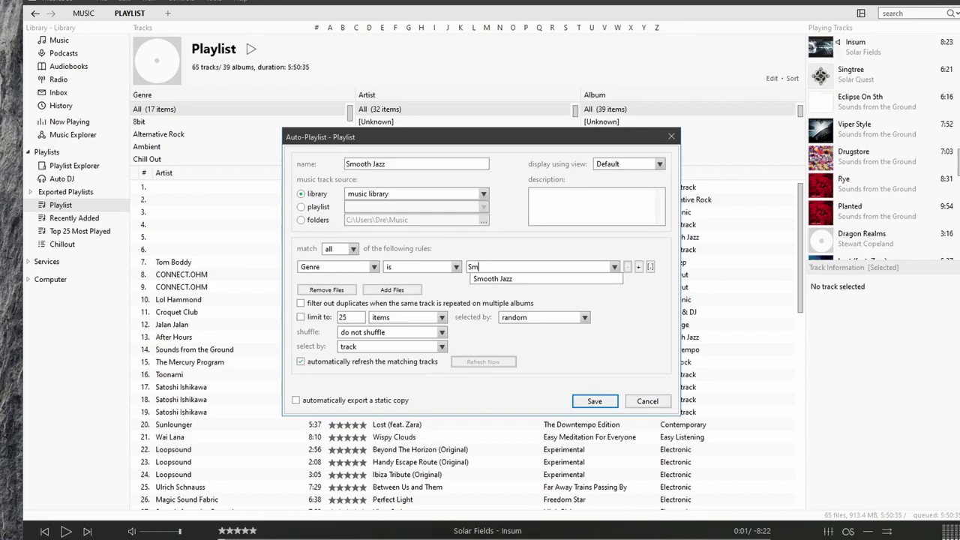
{"action": "type", "text": "oo"}
{"action": "left_click", "coordinate": [551, 279]}
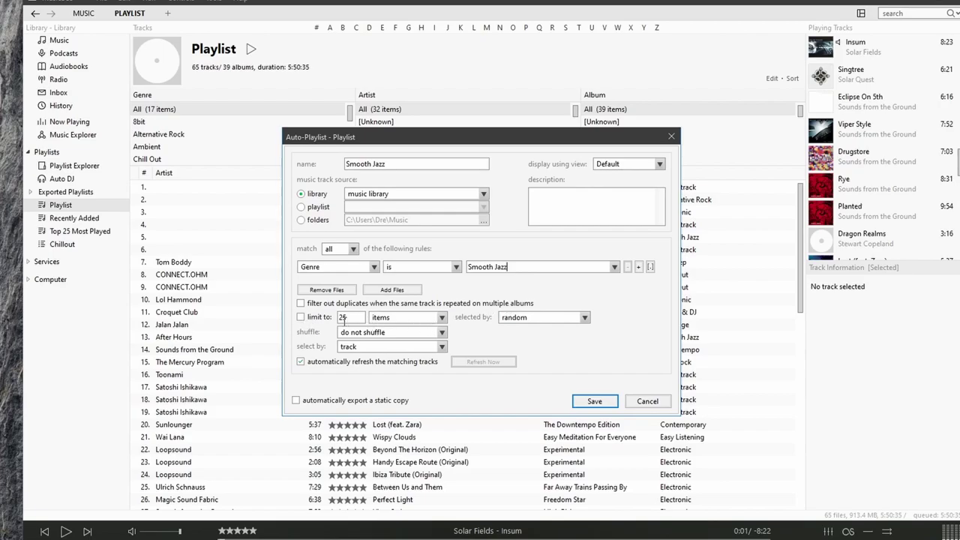
Enable the 25-item limit, check which limit units are offered and turn the limit off again.
{"action": "left_click", "coordinate": [310, 319]}
{"action": "left_click_drag", "start_coordinate": [358, 318], "coordinate": [336, 323]}
{"action": "left_click", "coordinate": [405, 318]}
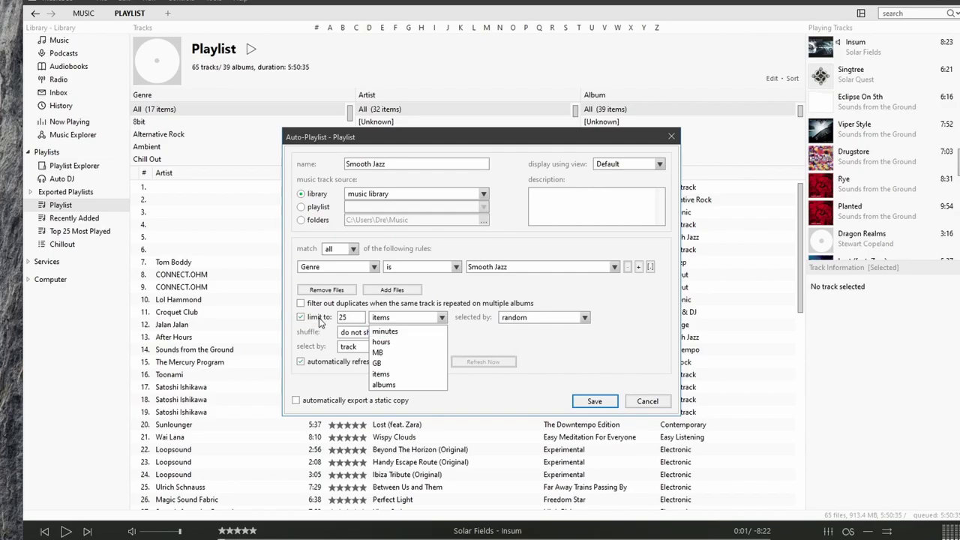
{"action": "left_click", "coordinate": [320, 321]}
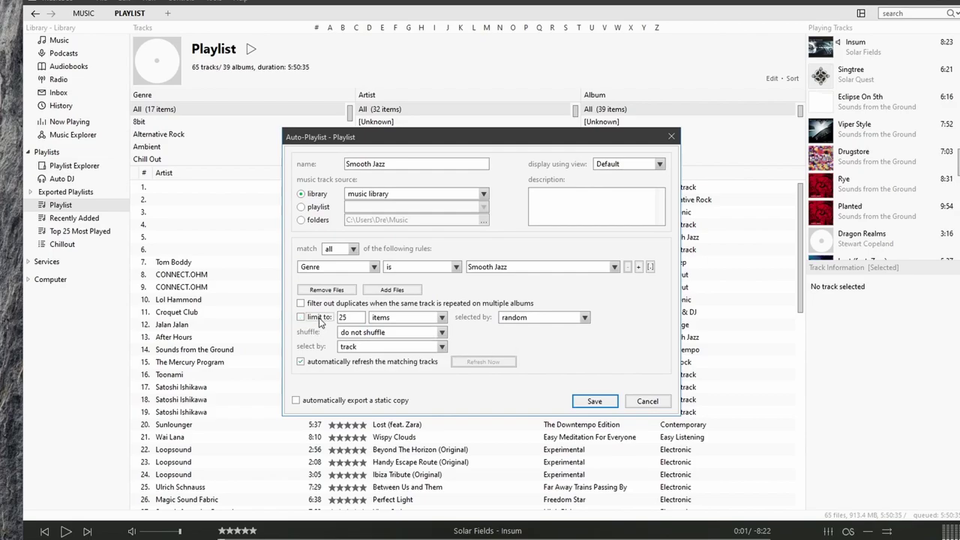
Check the shuffle and select-by options, keeping do not shuffle and track, and save the Smooth Jazz auto-playlist.
{"action": "left_click", "coordinate": [393, 340]}
{"action": "left_click", "coordinate": [383, 349]}
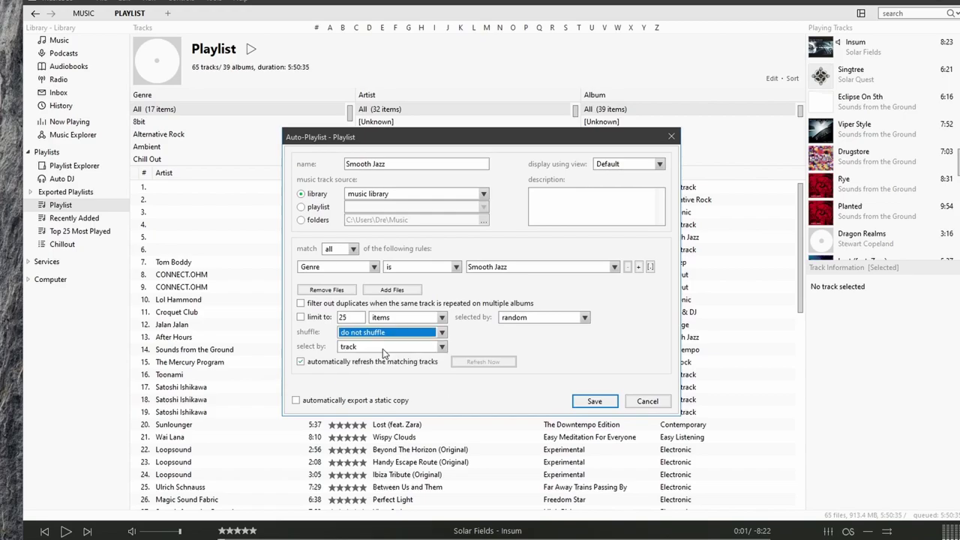
{"action": "left_click", "coordinate": [383, 348]}
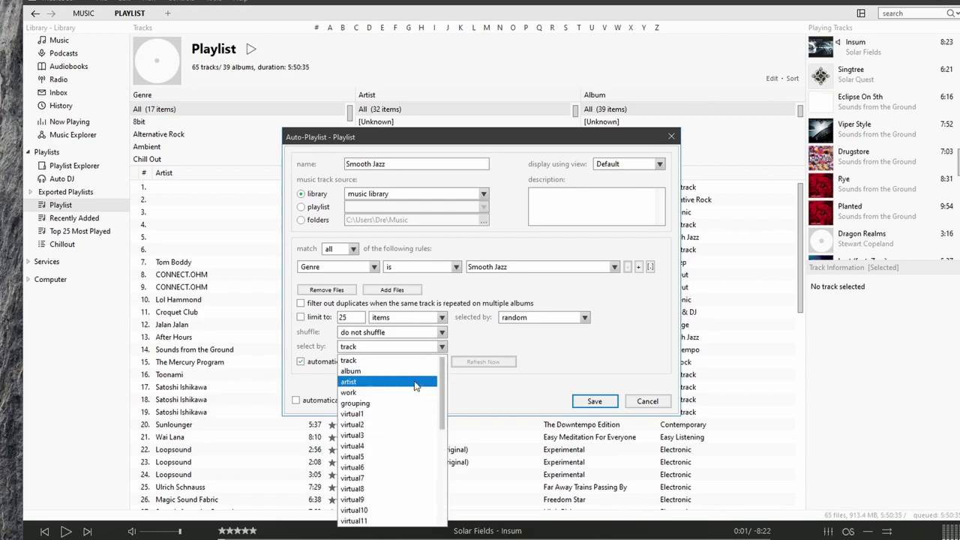
{"action": "left_click", "coordinate": [322, 350]}
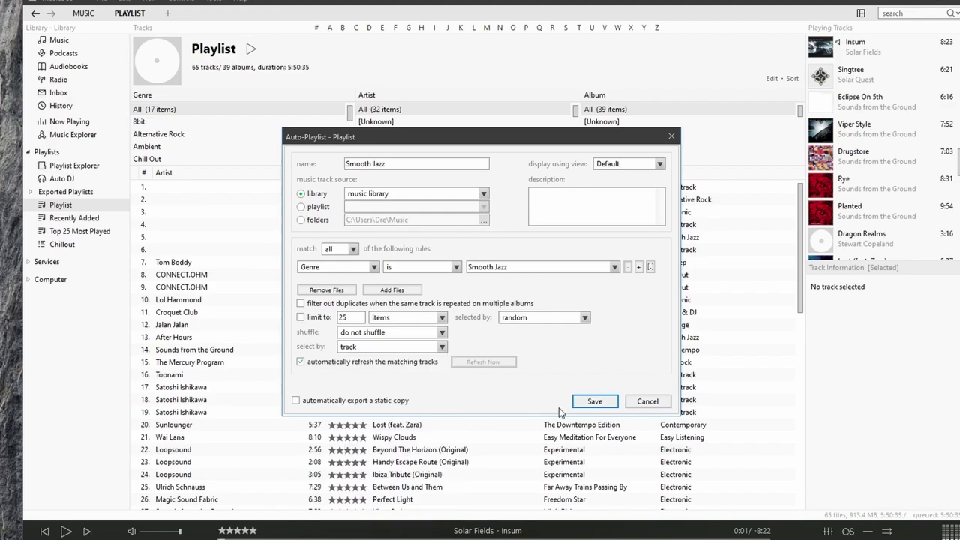
{"action": "left_click", "coordinate": [594, 403]}
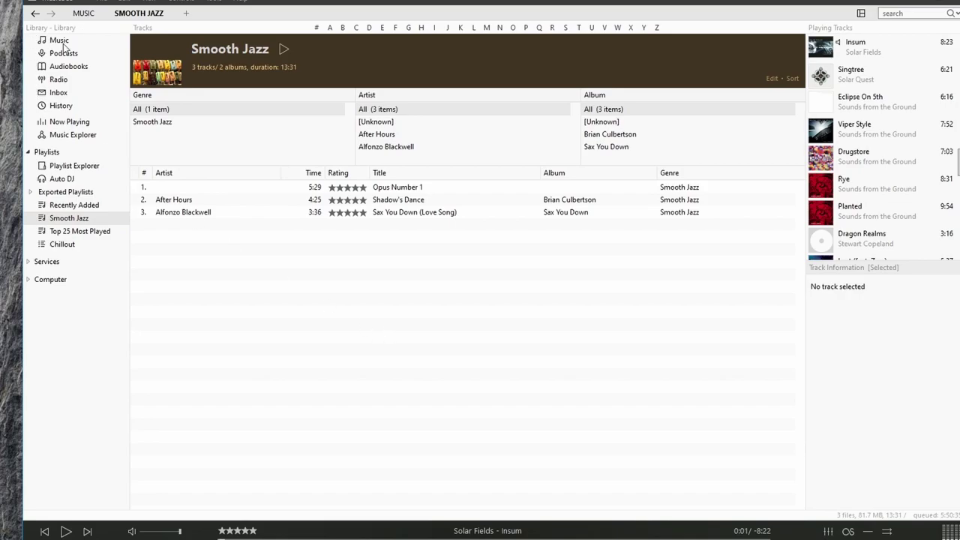
Show the Inbox, switch to File Explorer and add The Crossing.mp3 from the Music folder to the Inbox.
{"action": "left_click", "coordinate": [59, 92]}
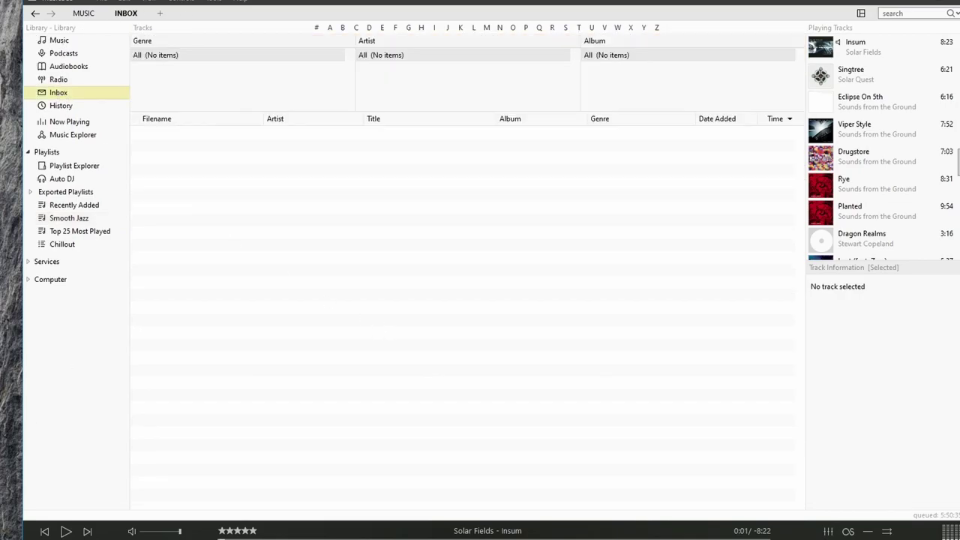
{"action": "key", "text": "alt+Tab"}
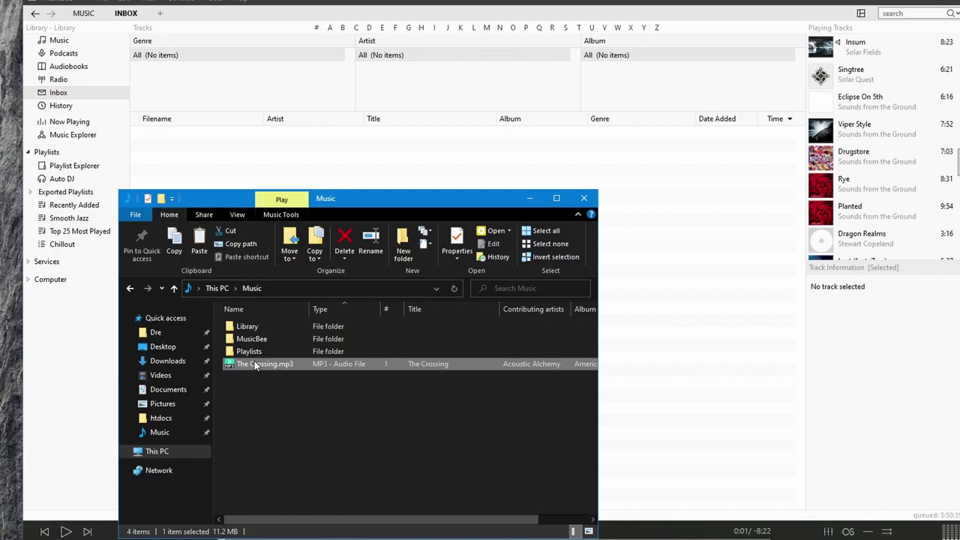
{"action": "left_click_drag", "start_coordinate": [255, 367], "coordinate": [732, 310]}
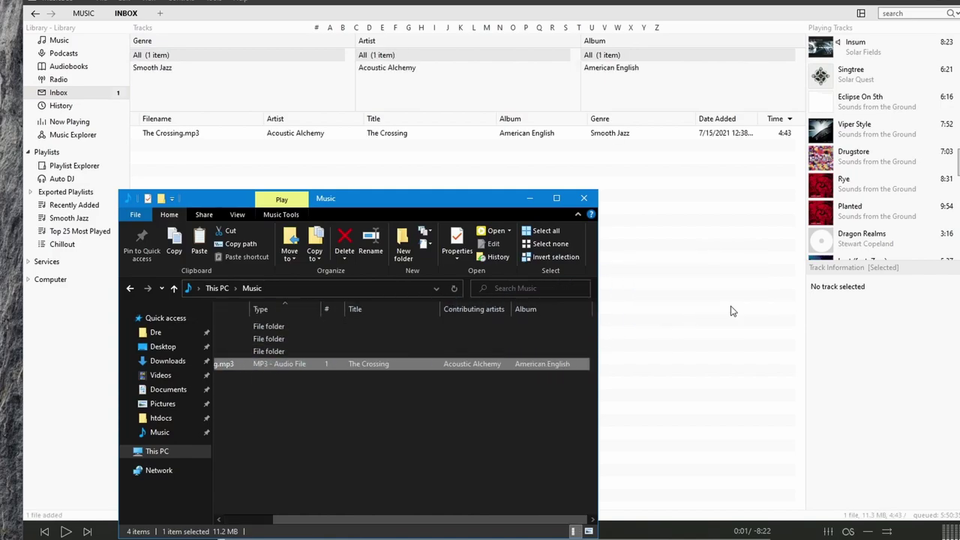
Organise The Crossing.mp3 from the Inbox into the library folder using the Artist, Album and Title naming template.
{"action": "left_click", "coordinate": [210, 136]}
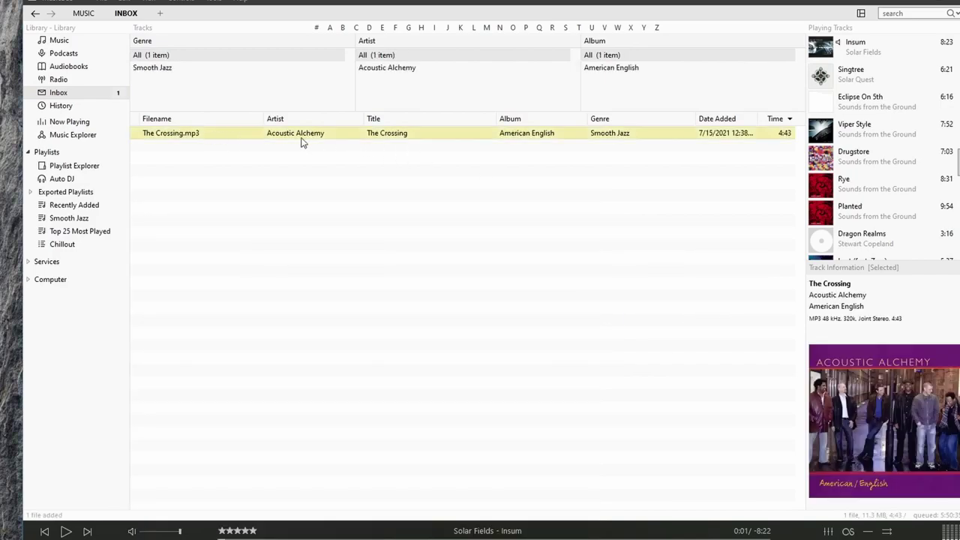
{"action": "left_click", "coordinate": [181, 2]}
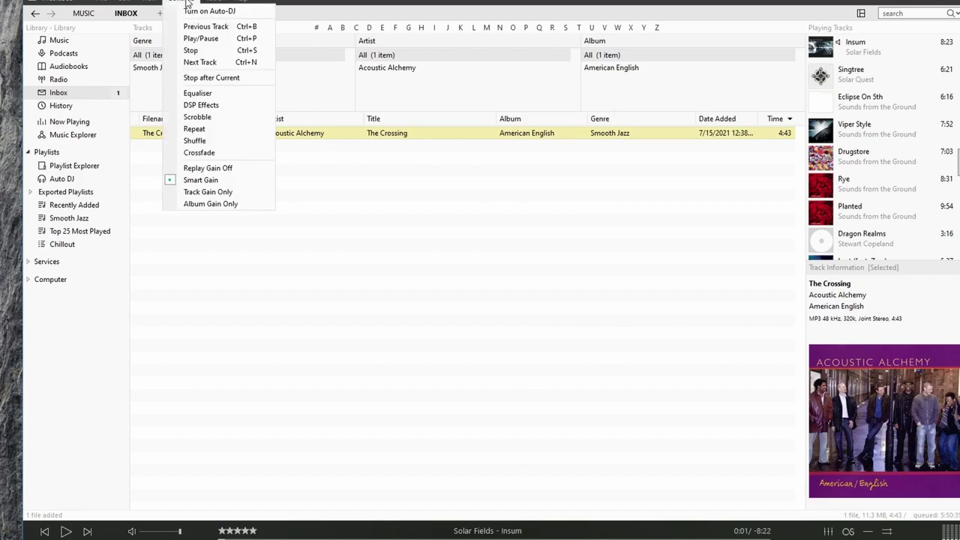
{"action": "mouse_move", "coordinate": [214, 4]}
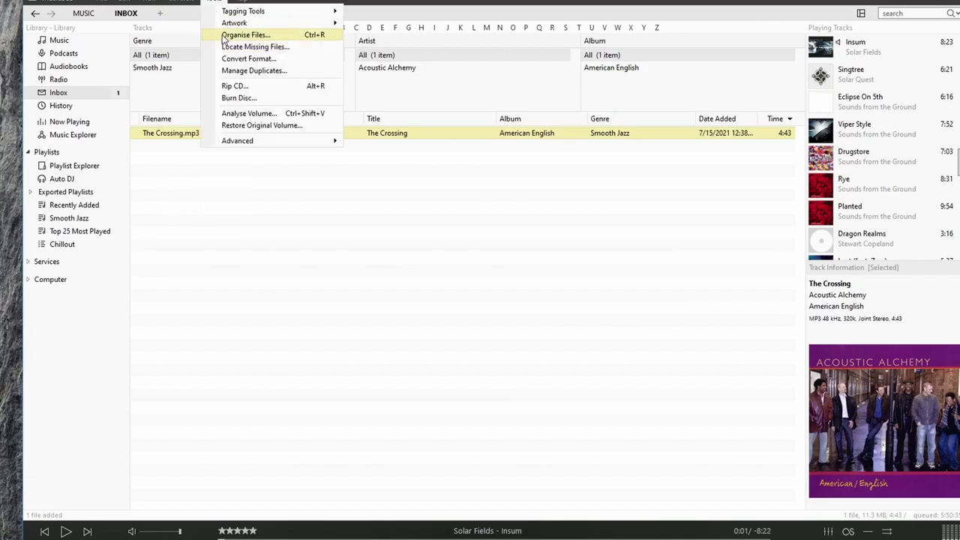
{"action": "left_click", "coordinate": [246, 33]}
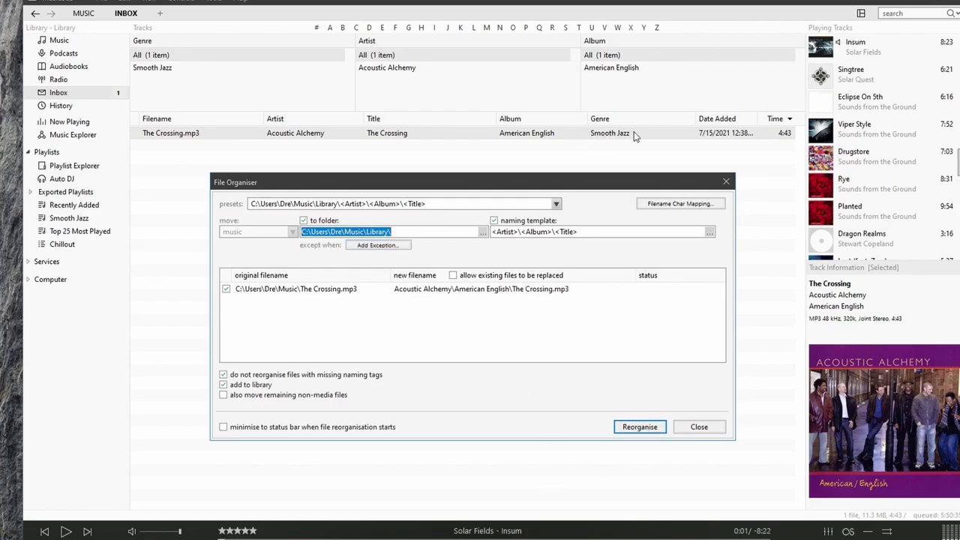
{"action": "left_click", "coordinate": [634, 426]}
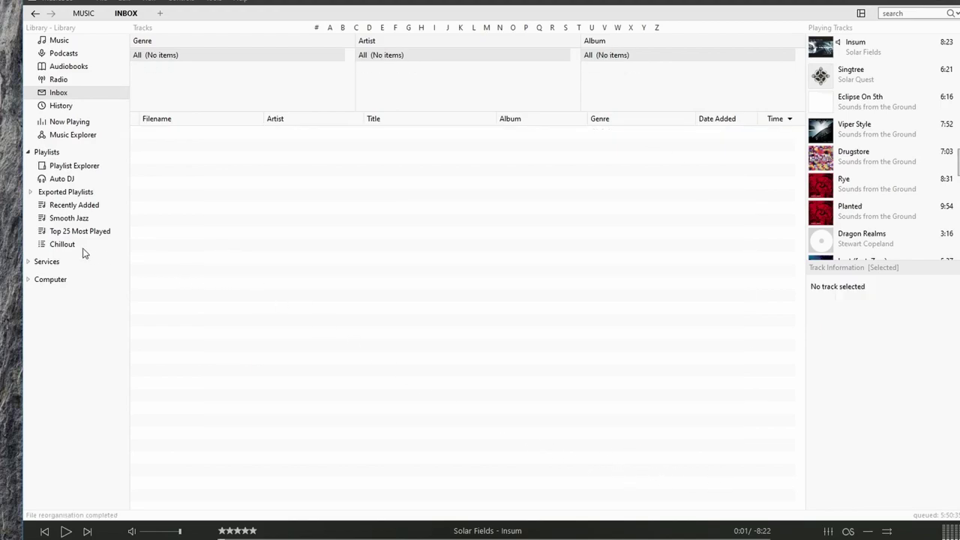
Open the Smooth Jazz auto-playlist and check whether it includes The Crossing.
{"action": "left_click", "coordinate": [70, 219]}
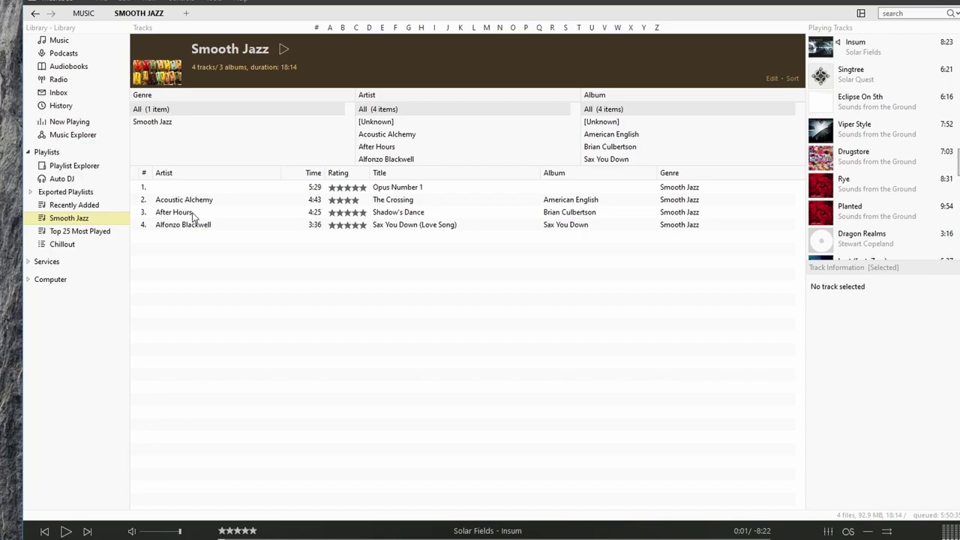
{"action": "left_click", "coordinate": [239, 202]}
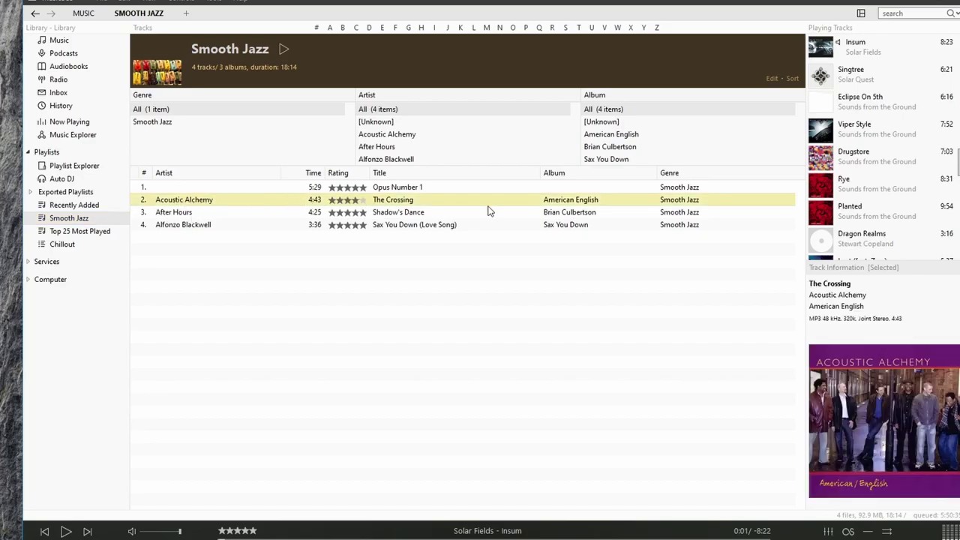
{"action": "left_click", "coordinate": [273, 280]}
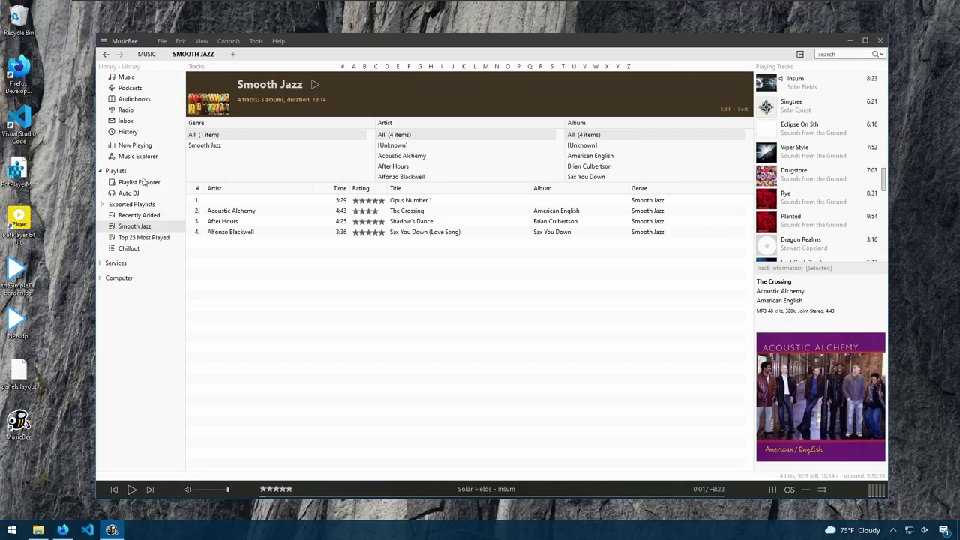
Create a new playlist mixer under Playlists and move its settings dialog clear of the sidebar.
{"action": "right_click", "coordinate": [114, 173]}
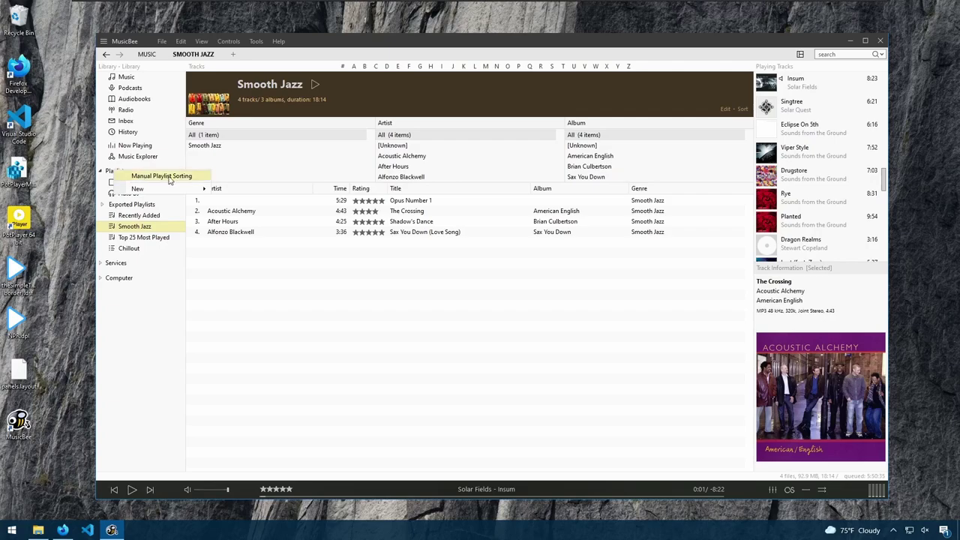
{"action": "mouse_move", "coordinate": [196, 192]}
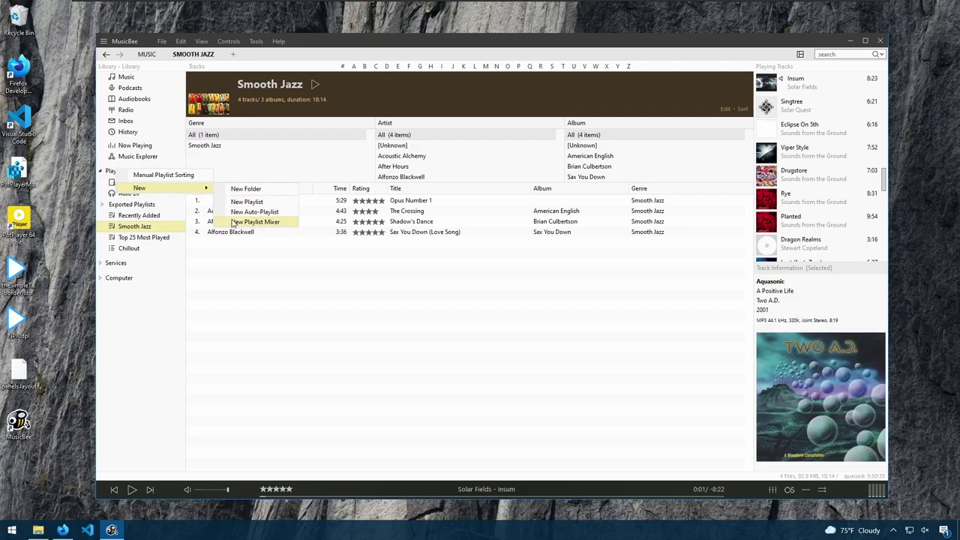
{"action": "left_click", "coordinate": [276, 222]}
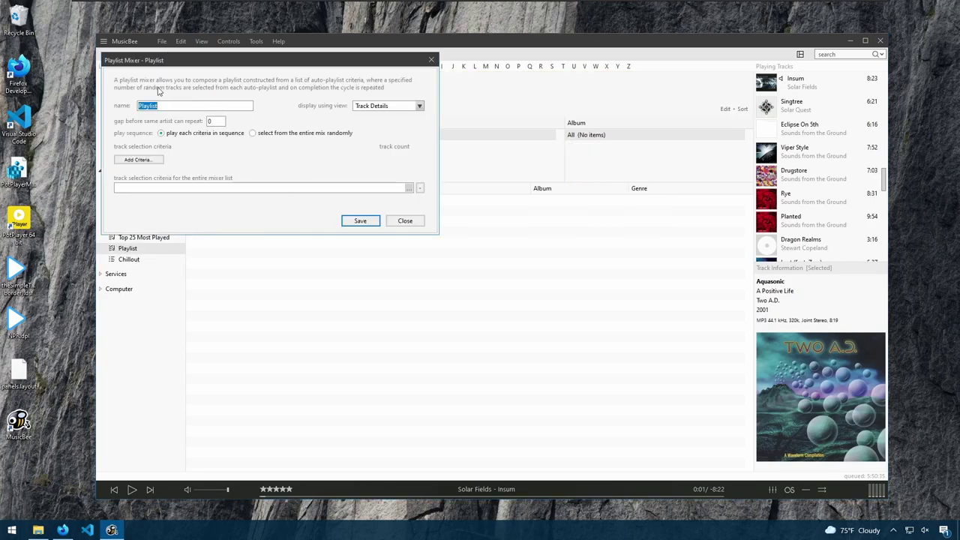
{"action": "left_click_drag", "start_coordinate": [142, 63], "coordinate": [319, 178]}
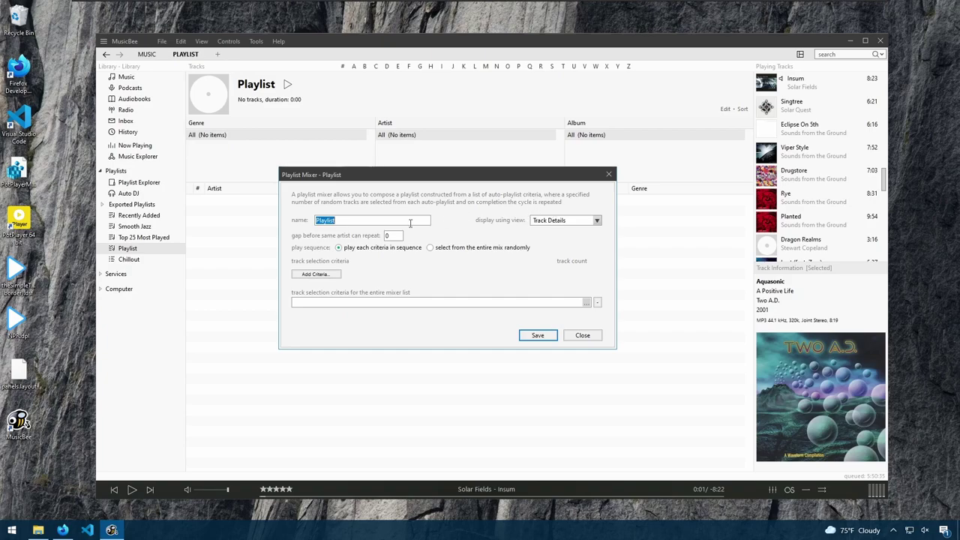
{"action": "left_click", "coordinate": [345, 218]}
{"action": "left_click", "coordinate": [315, 274]}
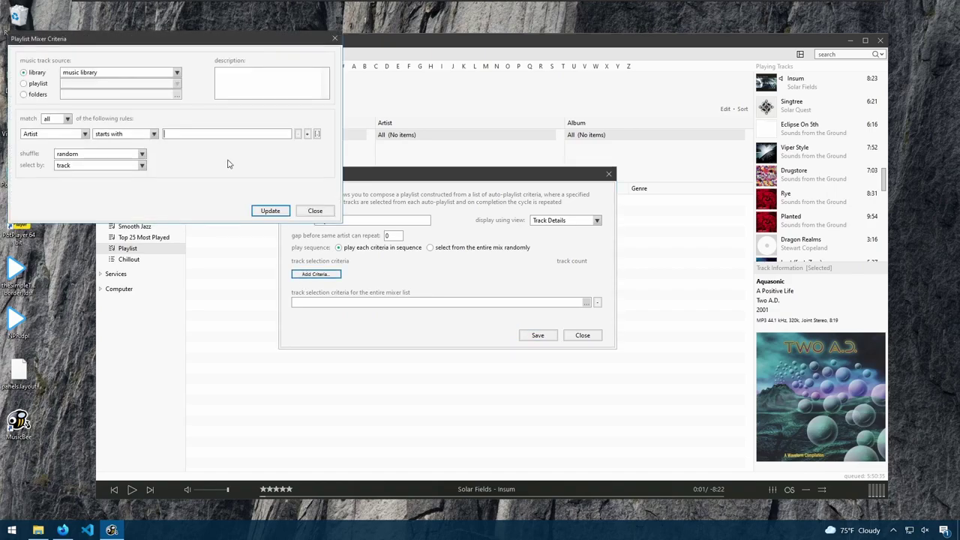
{"action": "left_click_drag", "start_coordinate": [89, 22], "coordinate": [342, 246]}
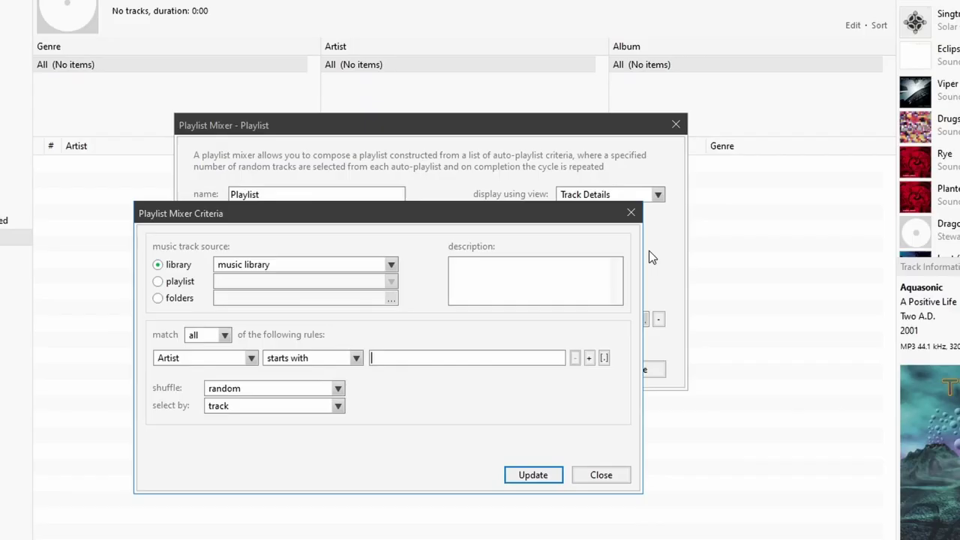
{"action": "left_click_drag", "start_coordinate": [243, 204], "coordinate": [290, 289]}
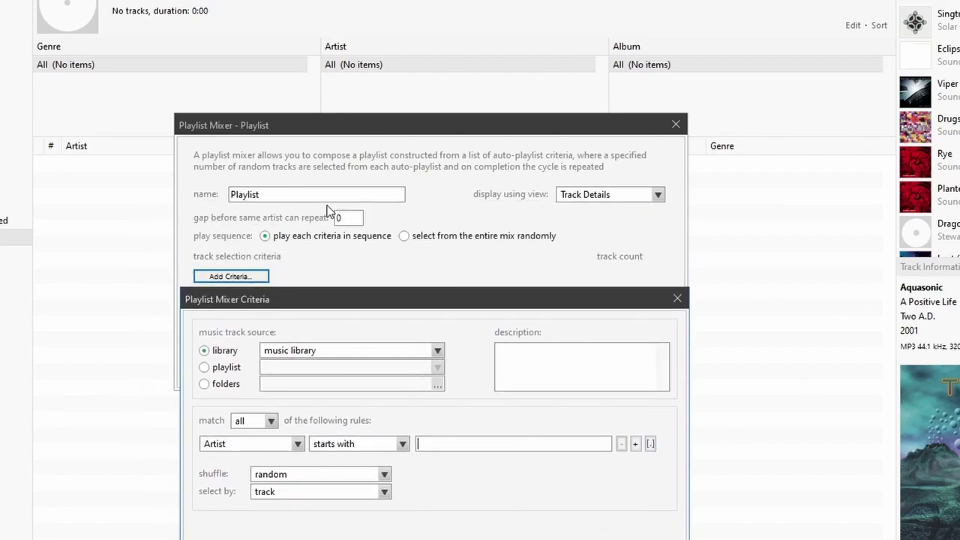
{"action": "left_click_drag", "start_coordinate": [440, 304], "coordinate": [423, 134]}
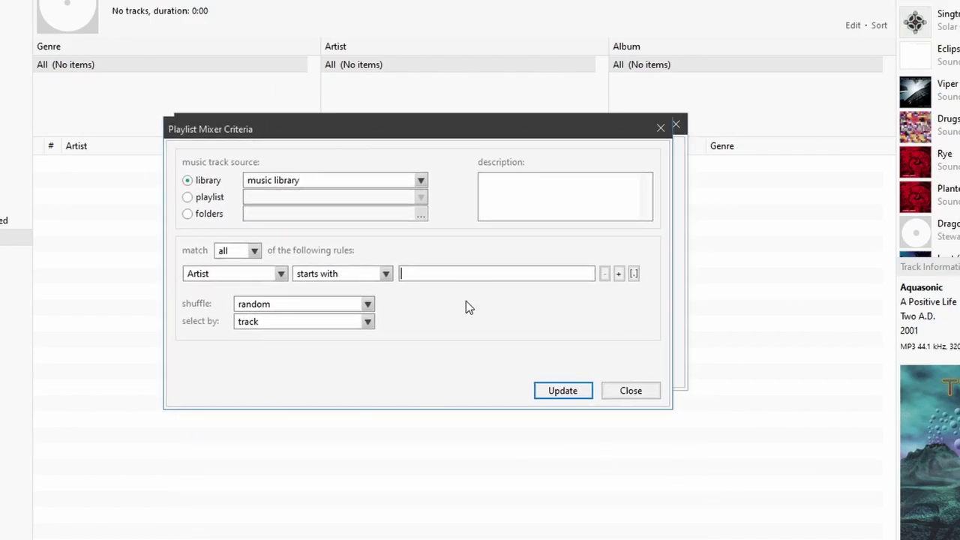
{"action": "left_click", "coordinate": [631, 391]}
Name the playlist mixer Chillout and Electronic.
{"action": "double_click", "coordinate": [257, 194]}
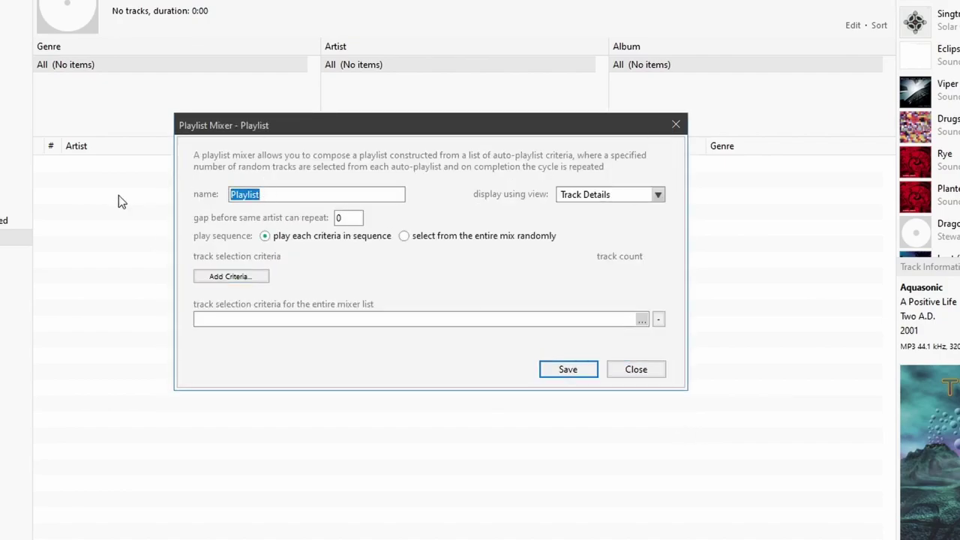
{"action": "type", "text": "Chill"}
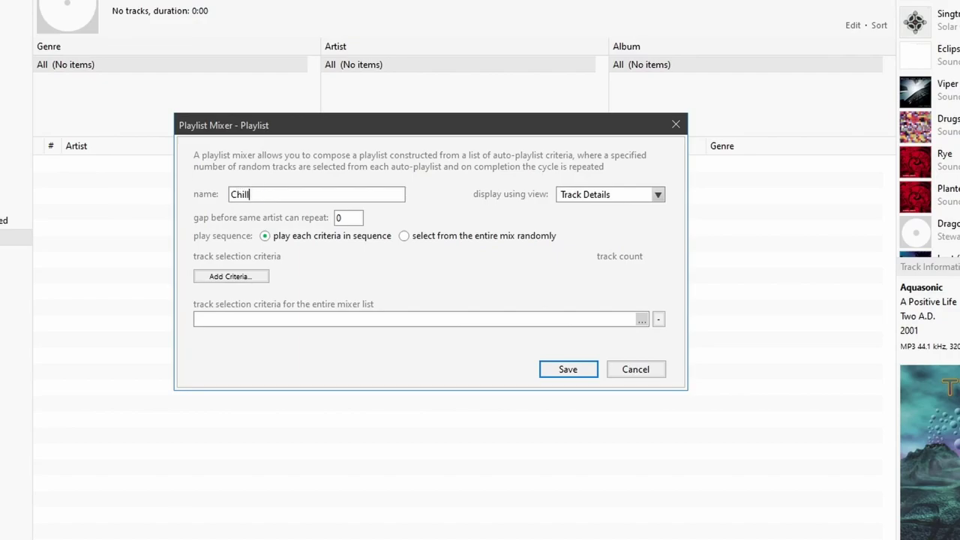
{"action": "type", "text": "out and"}
Add a track selection criteria to the mixer with the rule Genre is Electronic.
{"action": "left_click", "coordinate": [231, 276]}
{"action": "left_click_drag", "start_coordinate": [0, 0], "coordinate": [404, 137]}
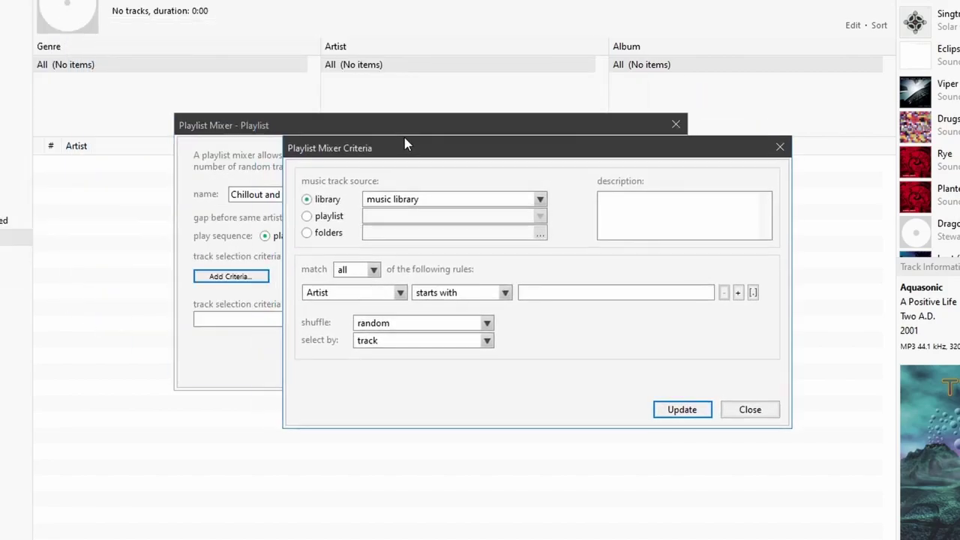
{"action": "left_click", "coordinate": [356, 289]}
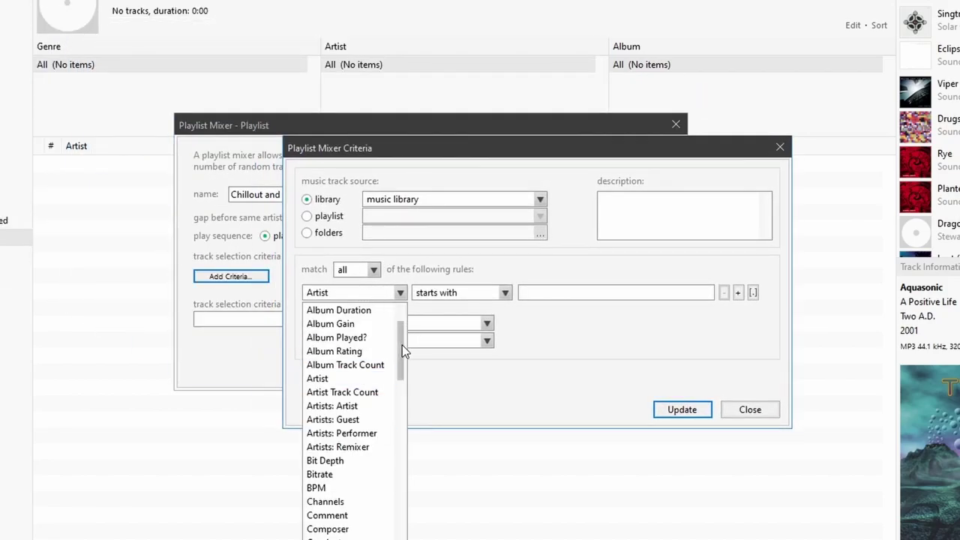
{"action": "left_click_drag", "start_coordinate": [402, 345], "coordinate": [375, 463]}
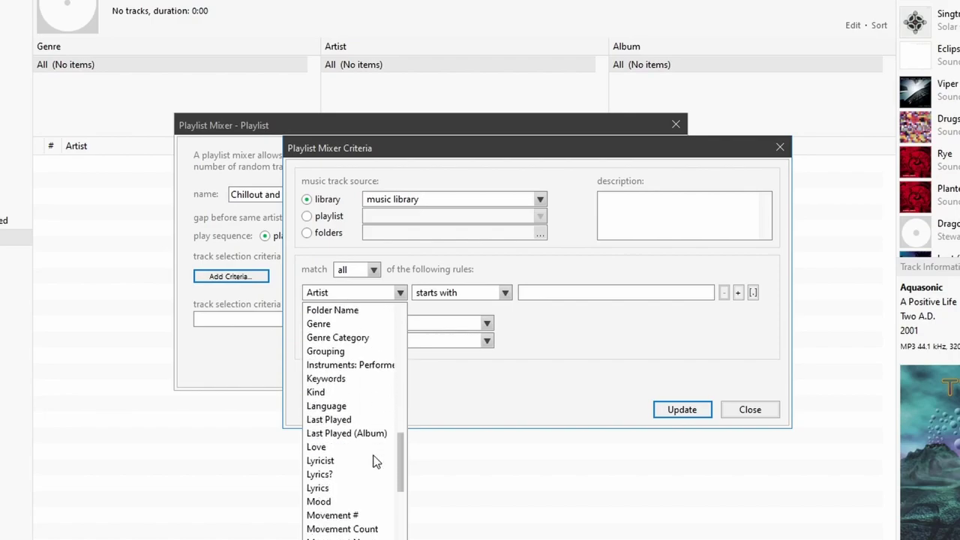
{"action": "left_click", "coordinate": [356, 324]}
{"action": "left_click", "coordinate": [549, 292]}
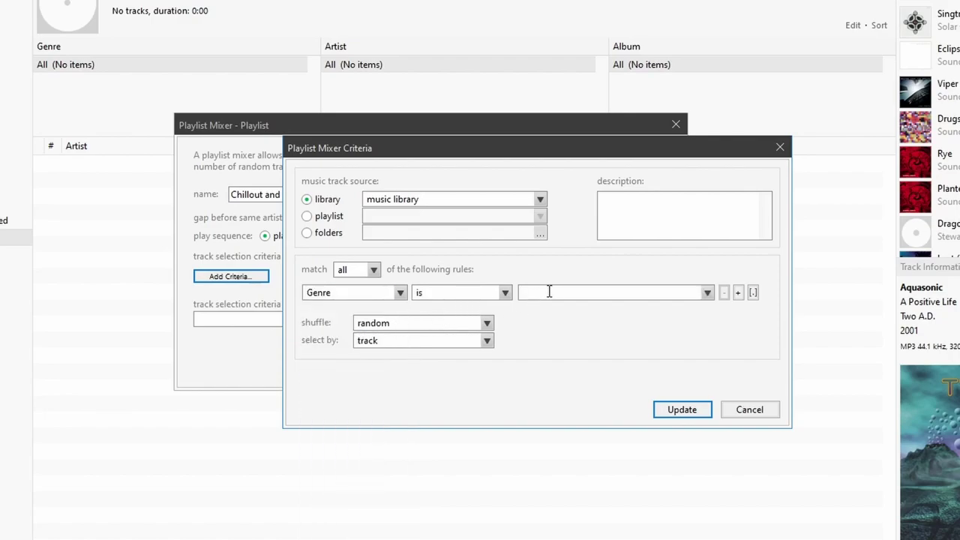
{"action": "type", "text": "Ele"}
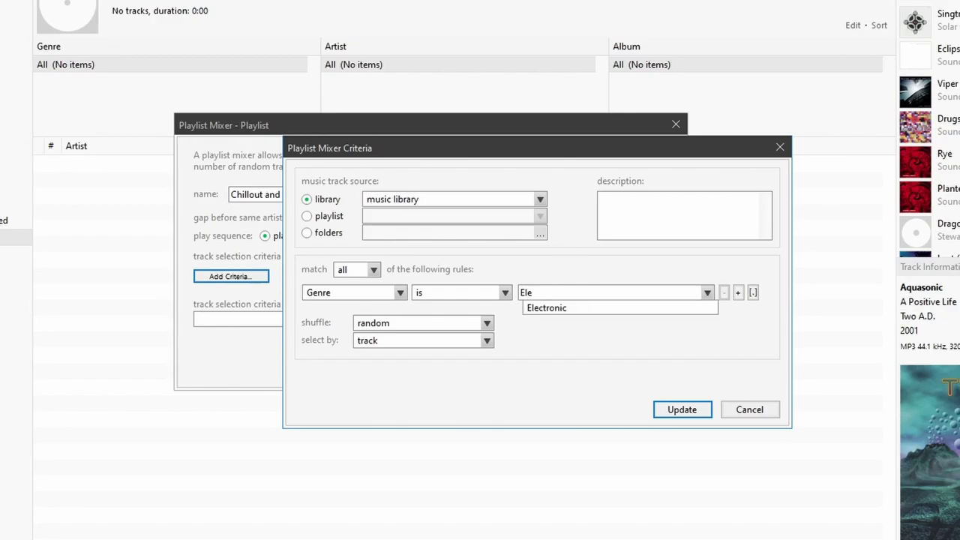
{"action": "left_click", "coordinate": [564, 308]}
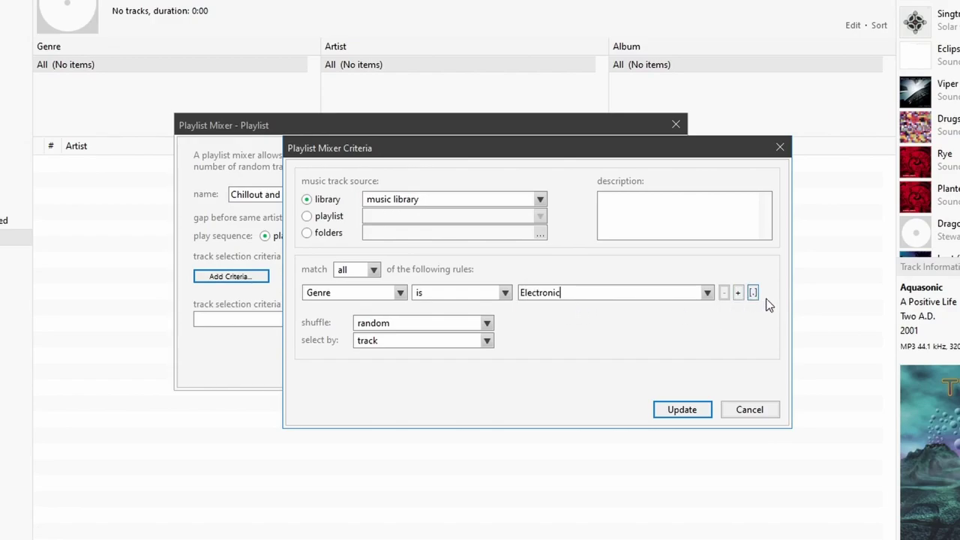
Add a second rule to the mixer criteria: Genre is Chill Out.
{"action": "left_click", "coordinate": [739, 293]}
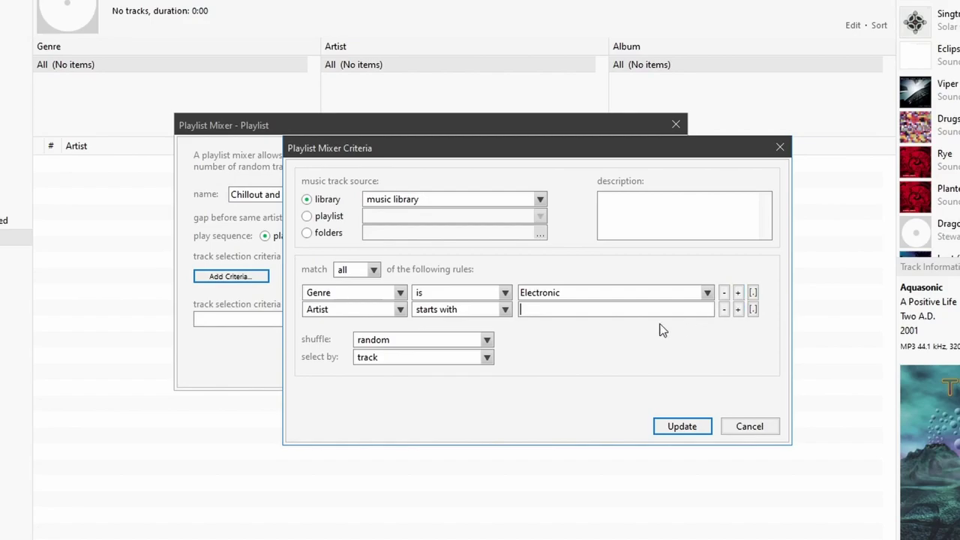
{"action": "left_click", "coordinate": [378, 312]}
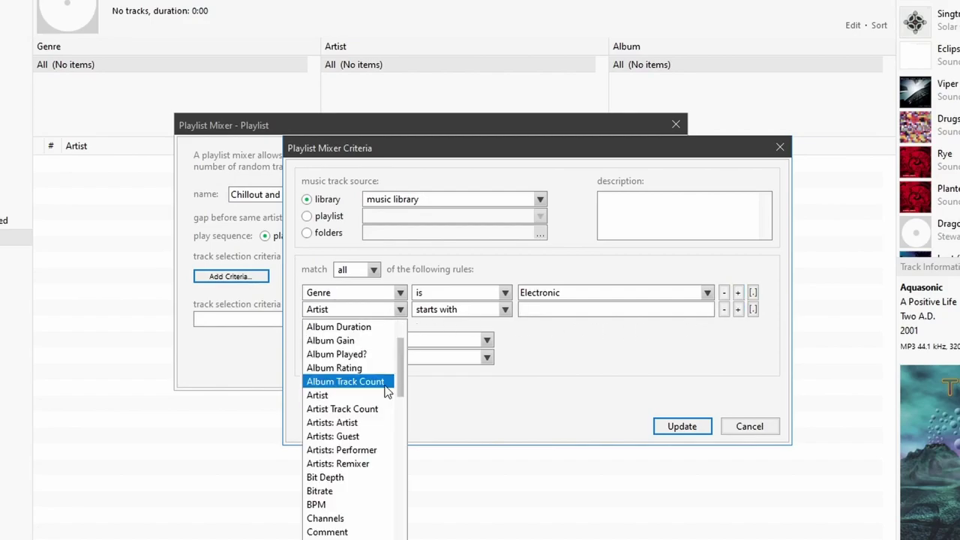
{"action": "left_click_drag", "start_coordinate": [402, 373], "coordinate": [397, 461]}
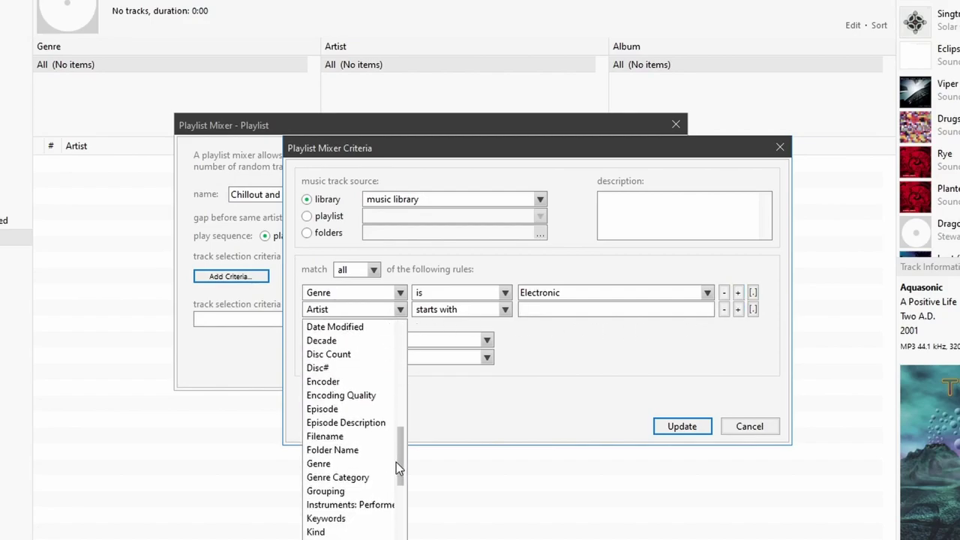
{"action": "left_click", "coordinate": [365, 463]}
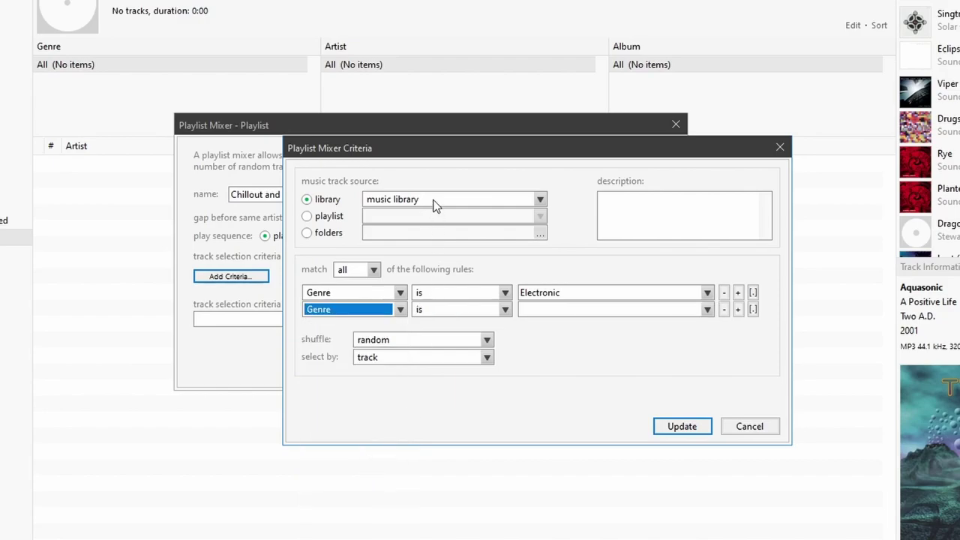
{"action": "left_click", "coordinate": [552, 309]}
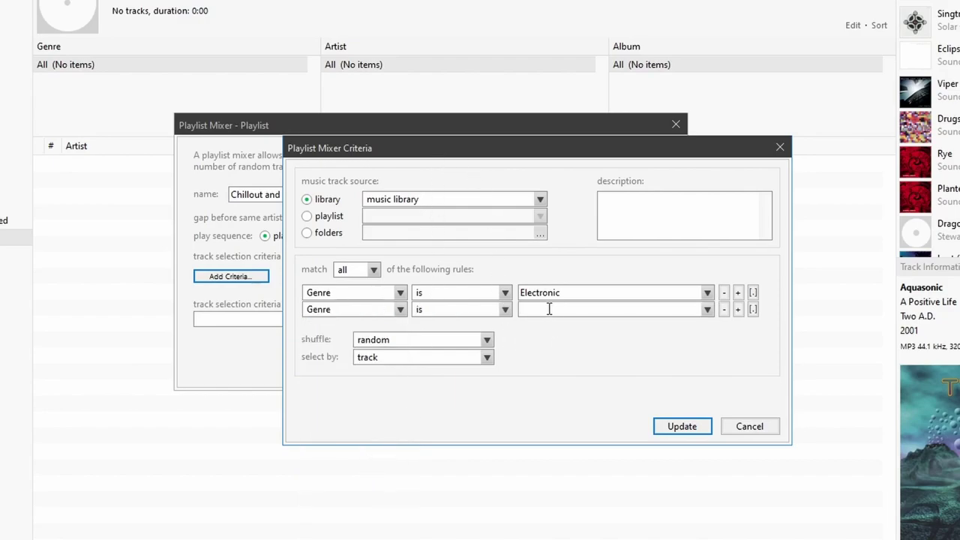
{"action": "type", "text": "Ch"}
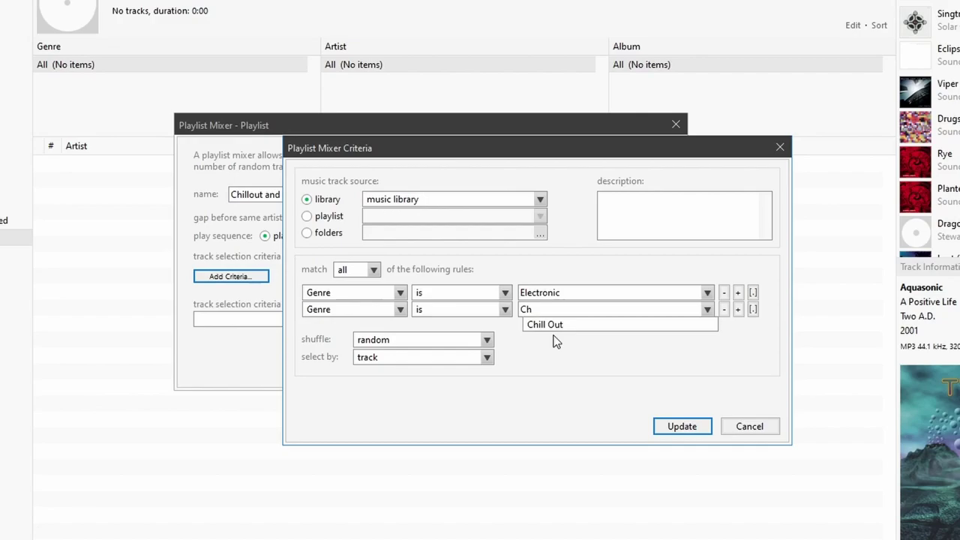
{"action": "left_click", "coordinate": [562, 327]}
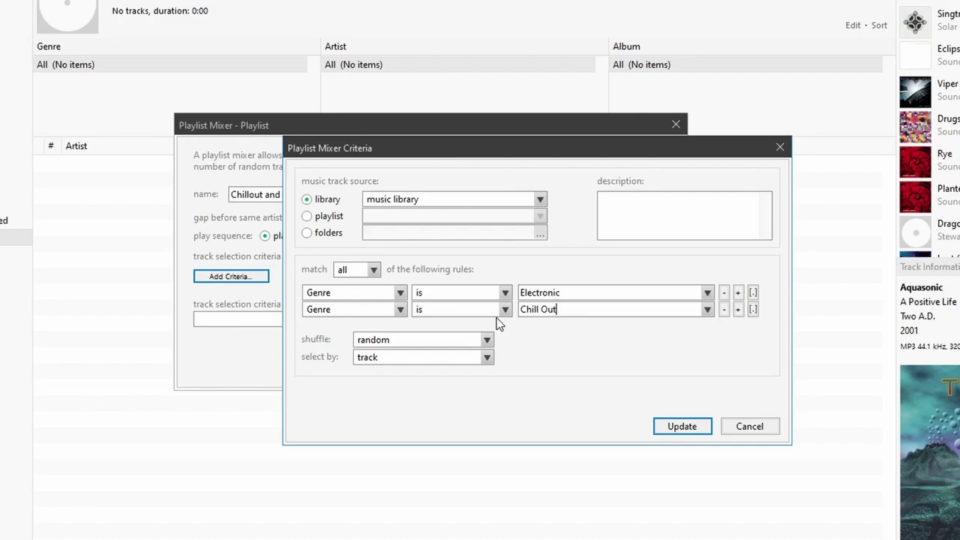
Apply the mixer criteria, set its track count to 10 and save the playlist mixer.
{"action": "left_click", "coordinate": [682, 427]}
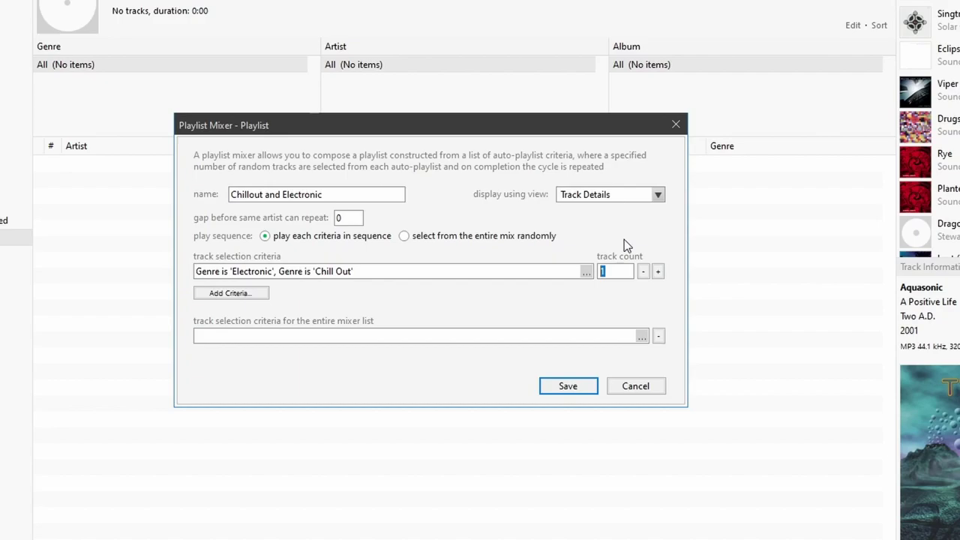
{"action": "type", "text": "10"}
{"action": "left_click", "coordinate": [570, 386]}
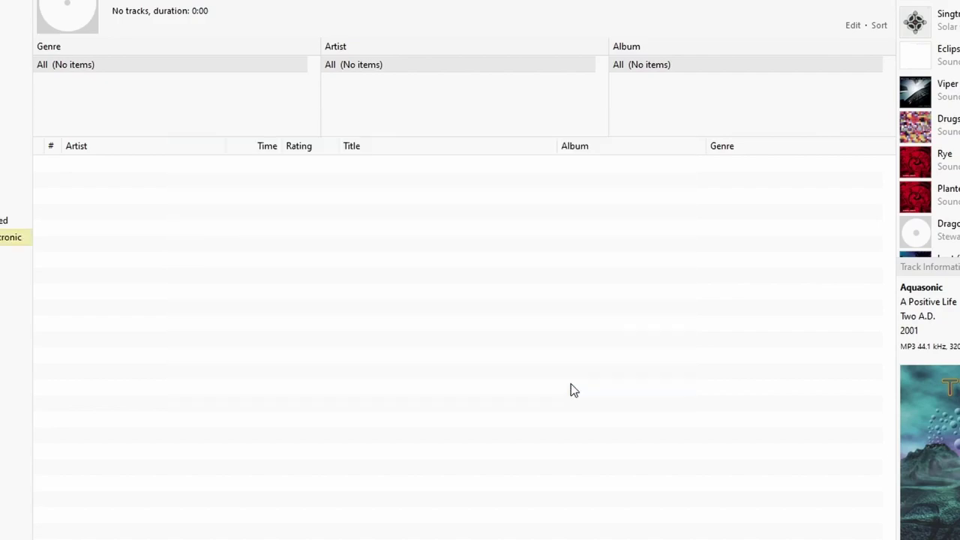
Change the Chillout and Electronic mixer's existing criteria to match any of its rules, and save the mixer.
{"action": "right_click", "coordinate": [132, 249]}
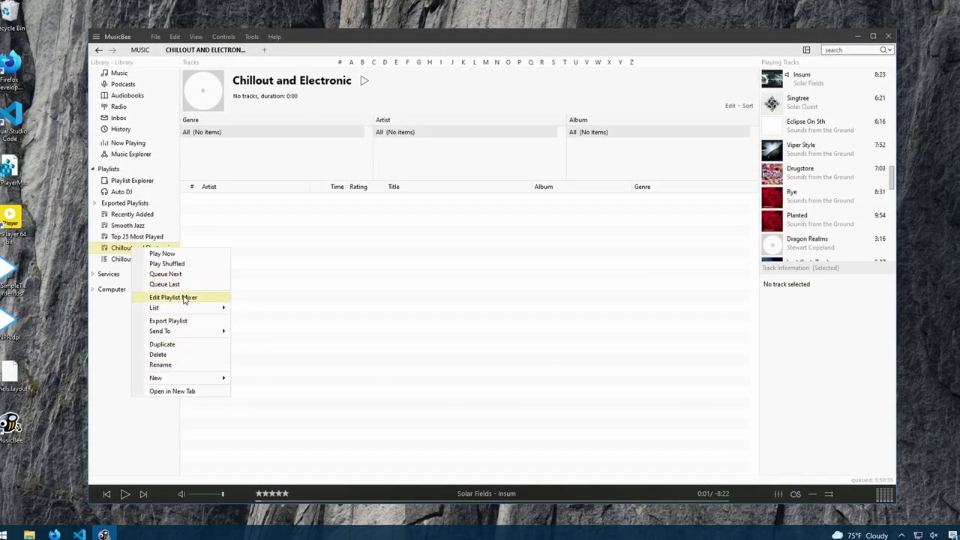
{"action": "left_click", "coordinate": [184, 297]}
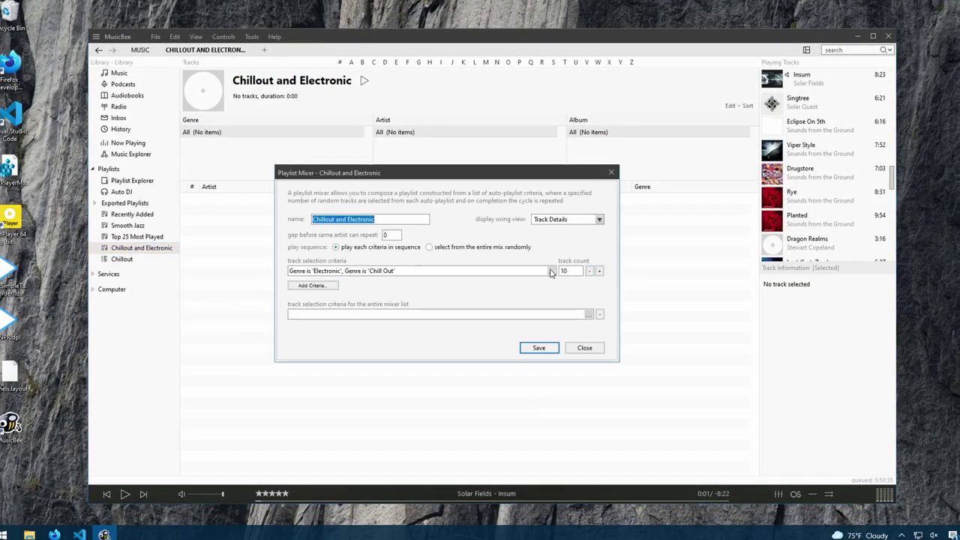
{"action": "left_click", "coordinate": [312, 285]}
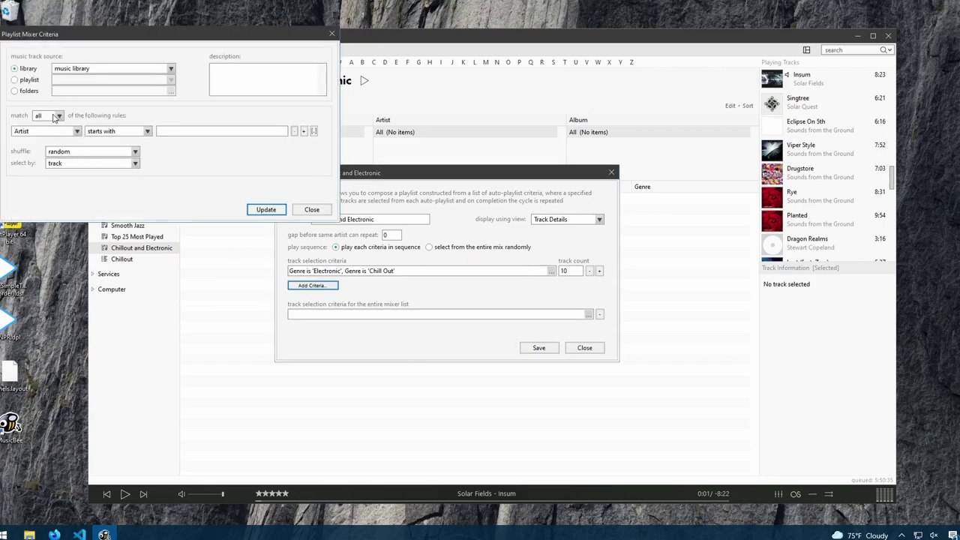
{"action": "left_click", "coordinate": [312, 210]}
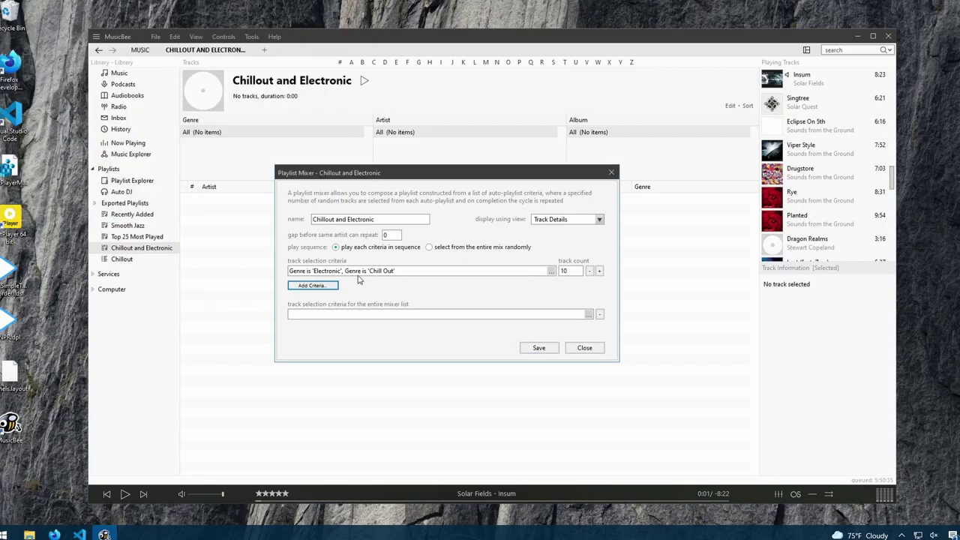
{"action": "double_click", "coordinate": [358, 271]}
{"action": "left_click", "coordinate": [346, 306]}
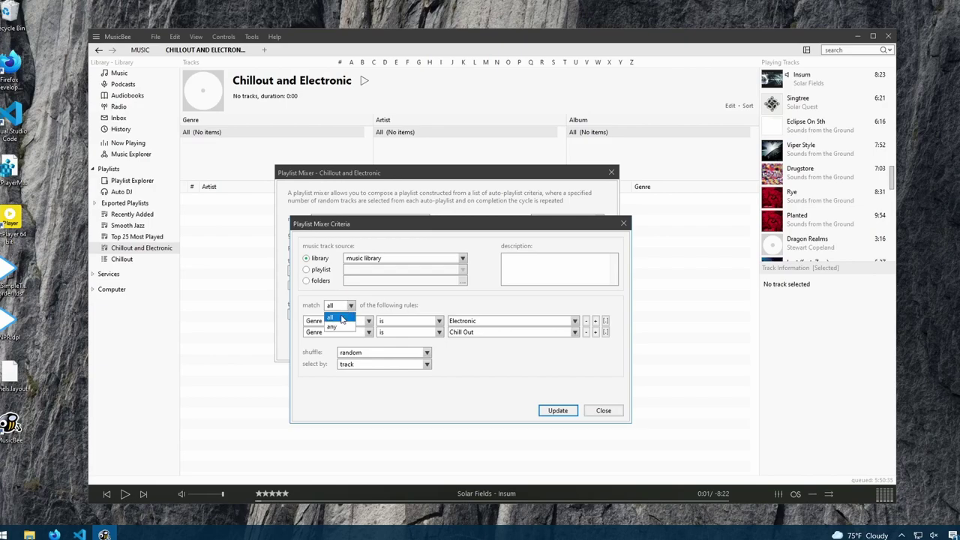
{"action": "left_click", "coordinate": [339, 326]}
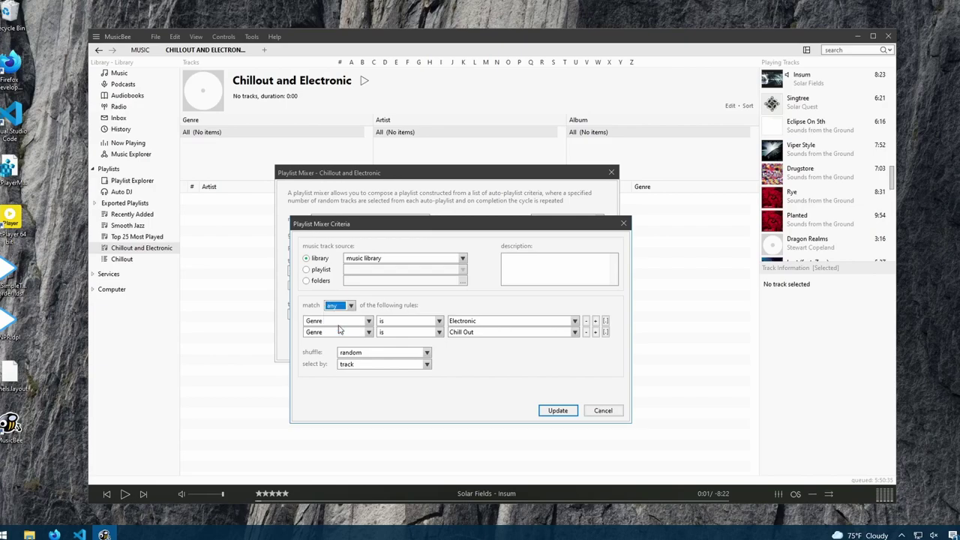
{"action": "left_click", "coordinate": [552, 413]}
{"action": "left_click", "coordinate": [537, 351]}
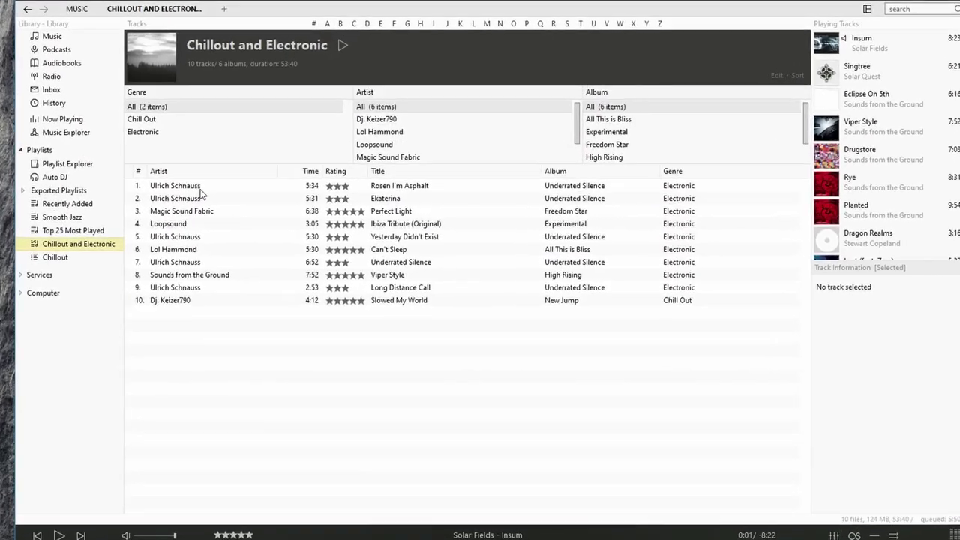
Play the mixer's first track, switch playback to its last track, Slowed My World, and skip to near its end.
{"action": "double_click", "coordinate": [203, 187]}
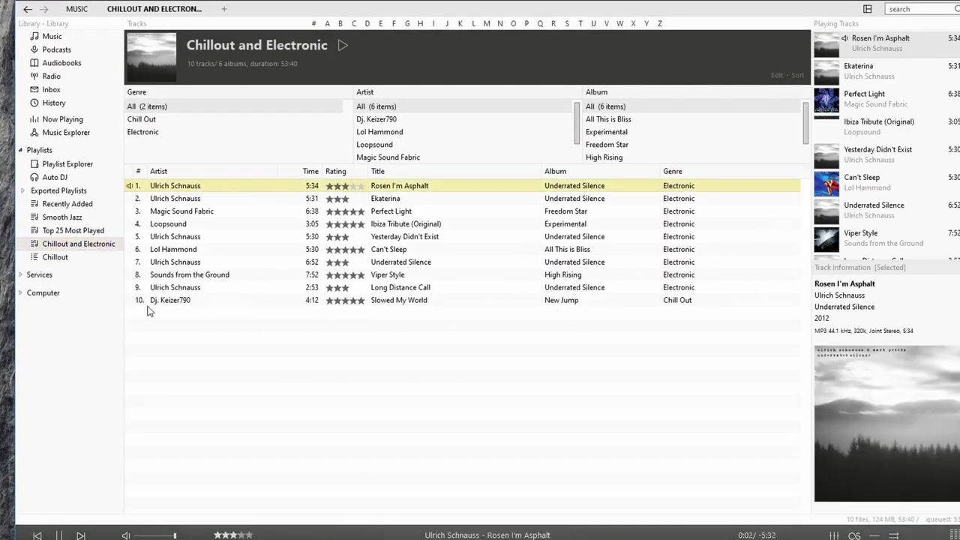
{"action": "left_click", "coordinate": [207, 304]}
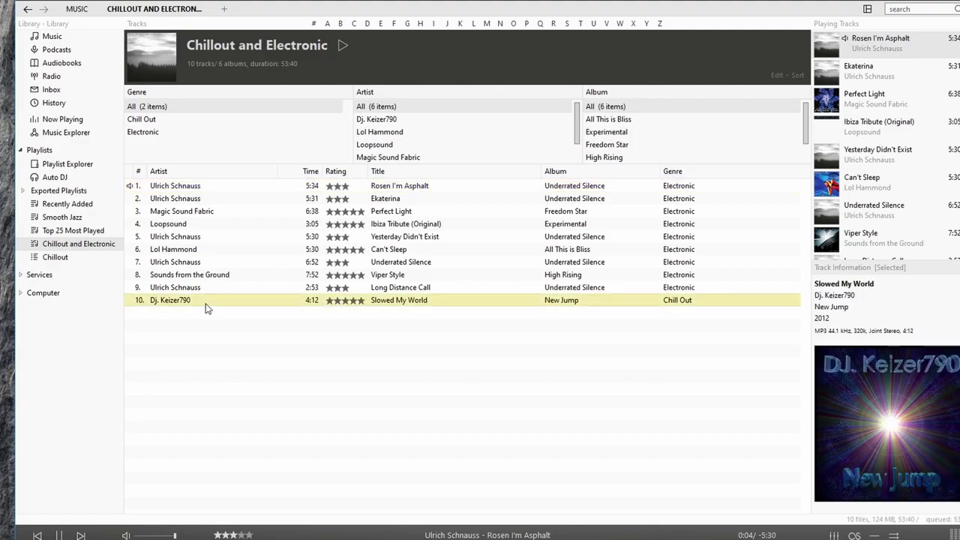
{"action": "double_click", "coordinate": [207, 303]}
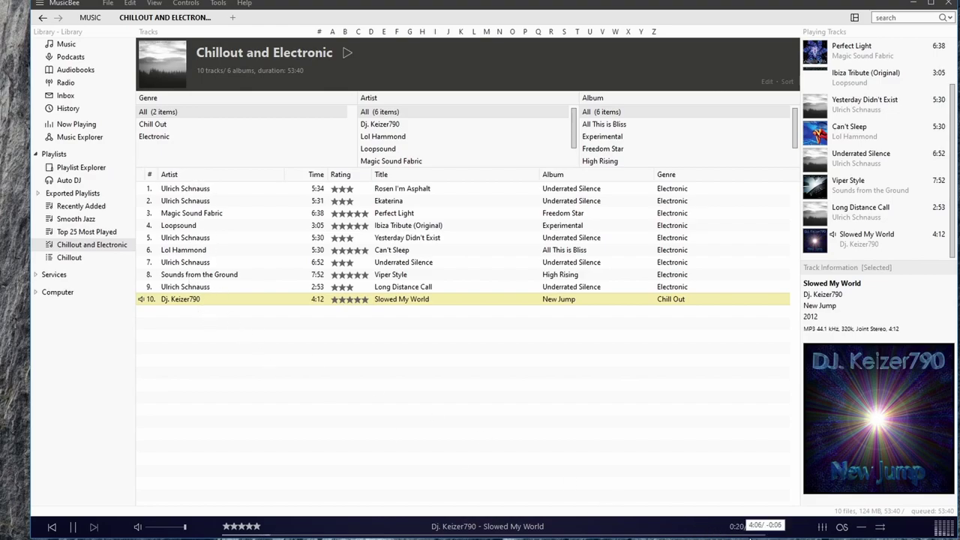
{"action": "left_click", "coordinate": [754, 536]}
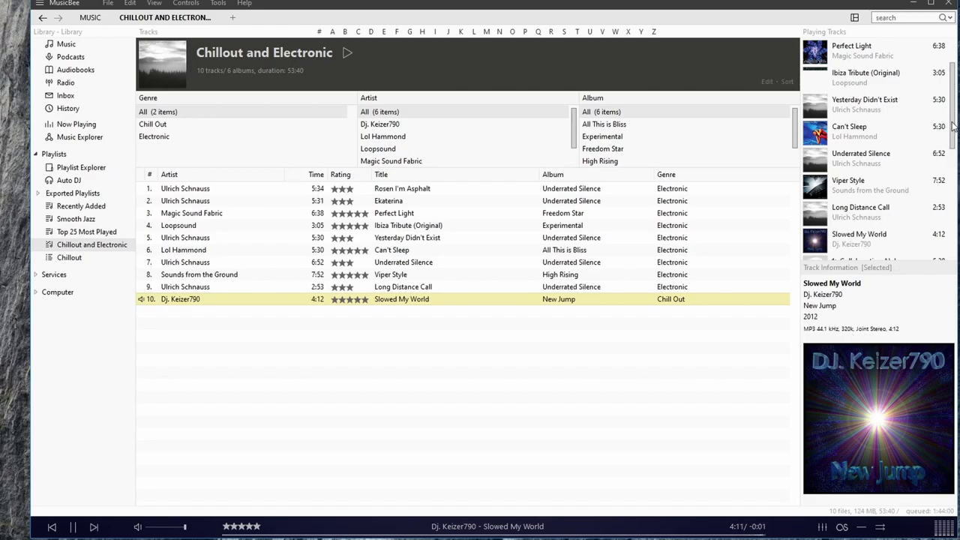
Examine the playing queue to see which tracks the mixer adds after its last track.
{"action": "scroll", "coordinate": [954, 127], "scroll_direction": "down", "scroll_amount": 3}
{"action": "scroll", "coordinate": [896, 164], "scroll_direction": "up", "scroll_amount": 5}
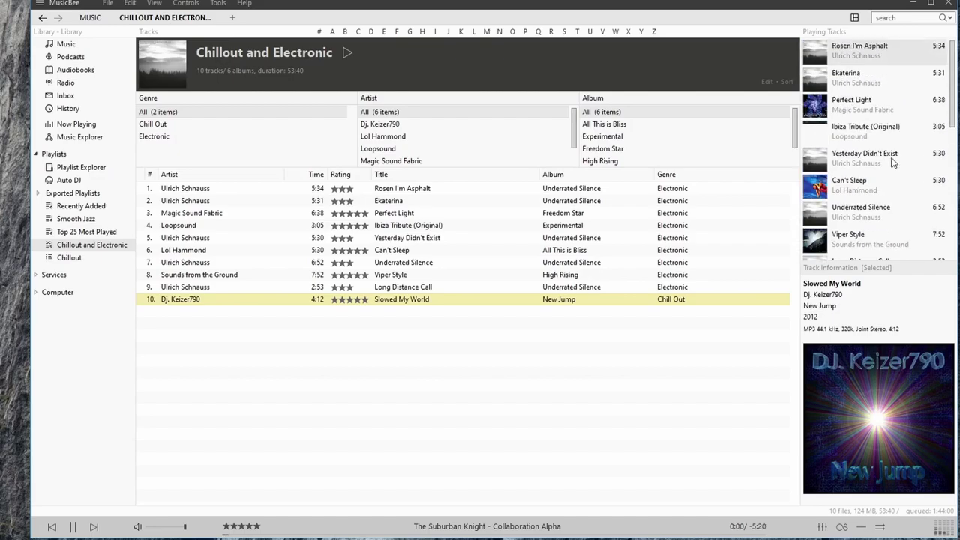
{"action": "scroll", "coordinate": [900, 165], "scroll_direction": "down", "scroll_amount": 7}
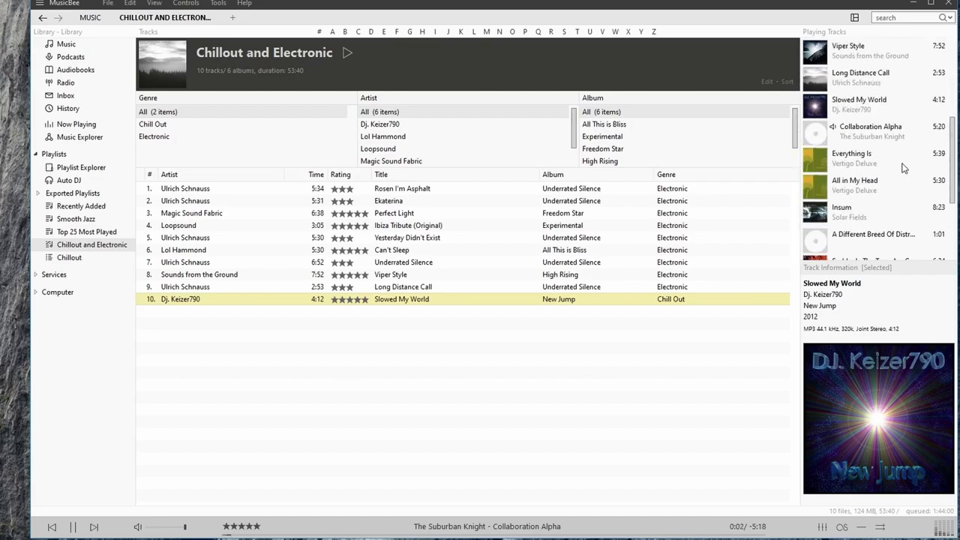
{"action": "left_click", "coordinate": [876, 111]}
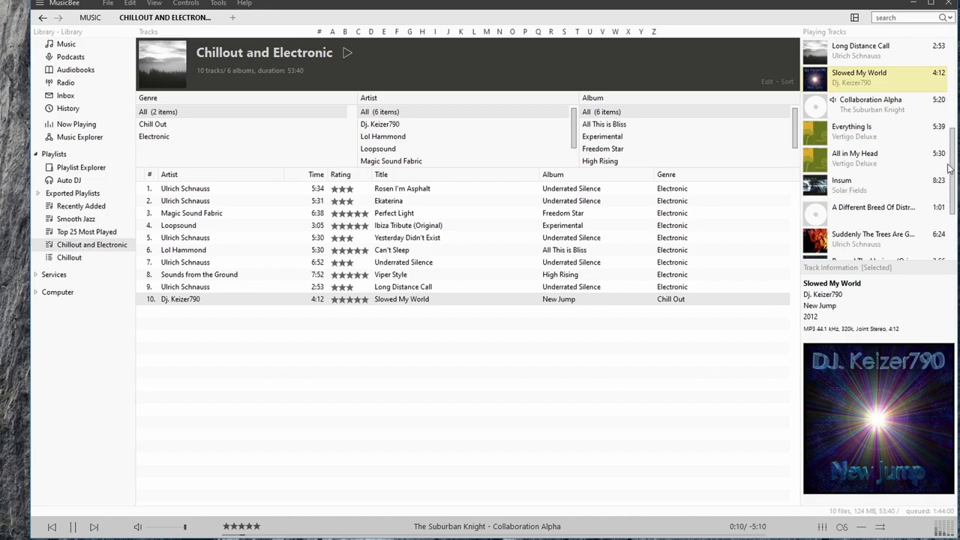
{"action": "left_click_drag", "start_coordinate": [953, 170], "coordinate": [954, 242]}
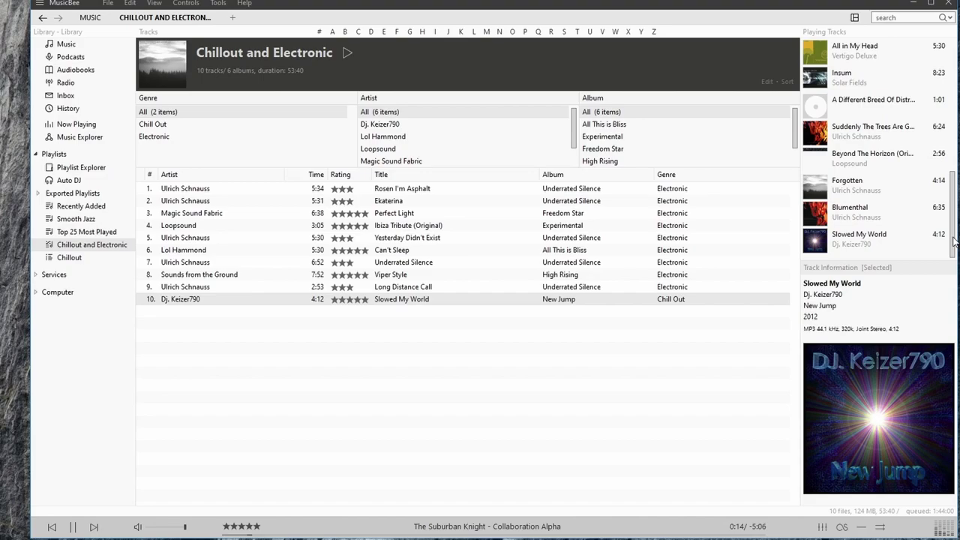
{"action": "left_click", "coordinate": [867, 249]}
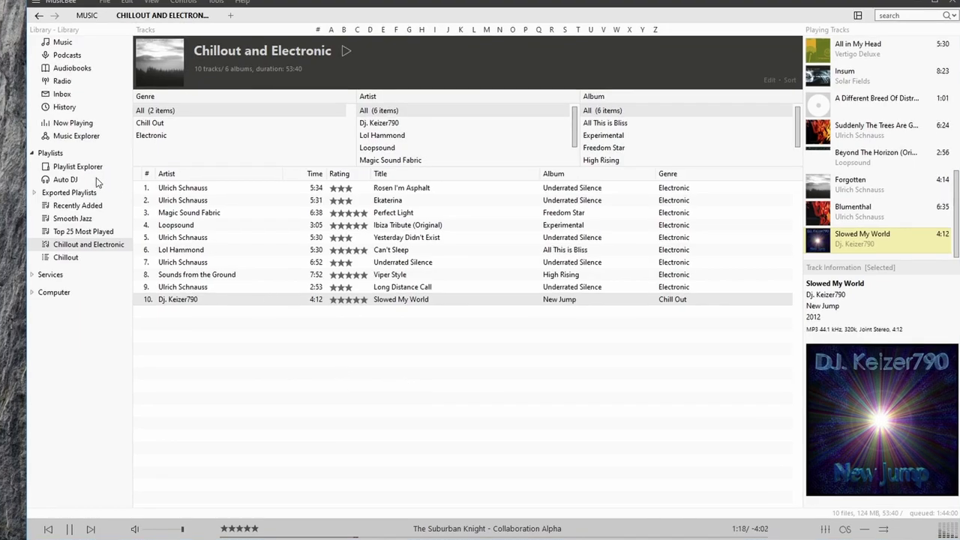
Create a new playlist folder named Chillout Playlists.
{"action": "right_click", "coordinate": [57, 155]}
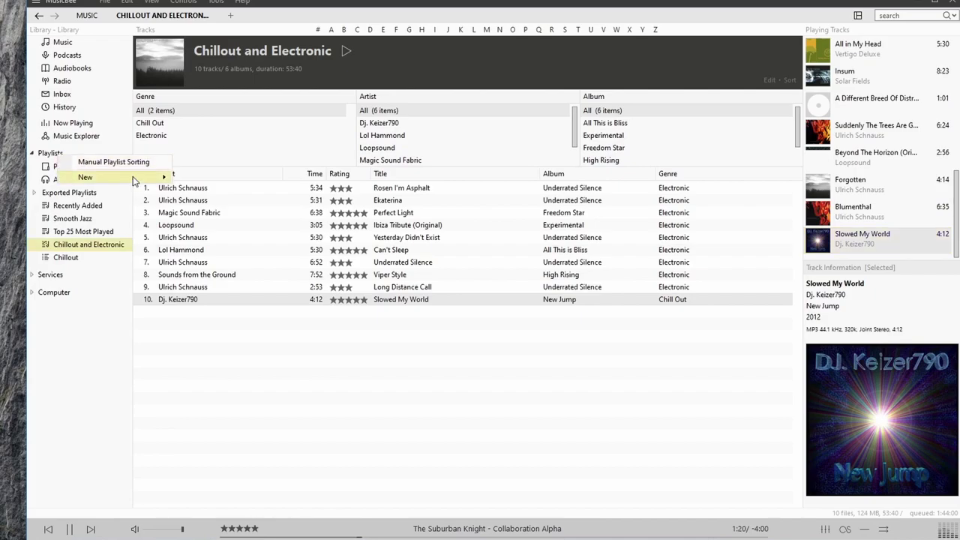
{"action": "mouse_move", "coordinate": [162, 177]}
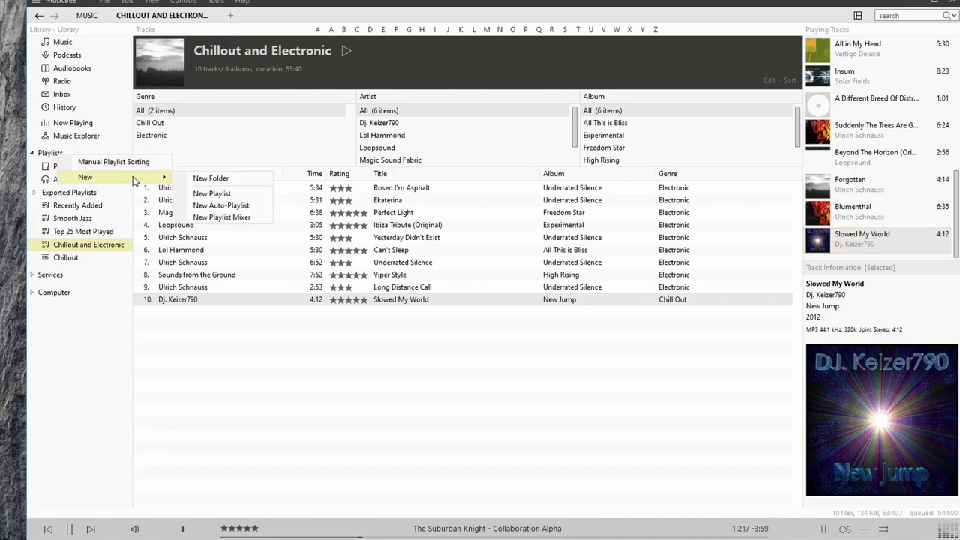
{"action": "left_click", "coordinate": [237, 180]}
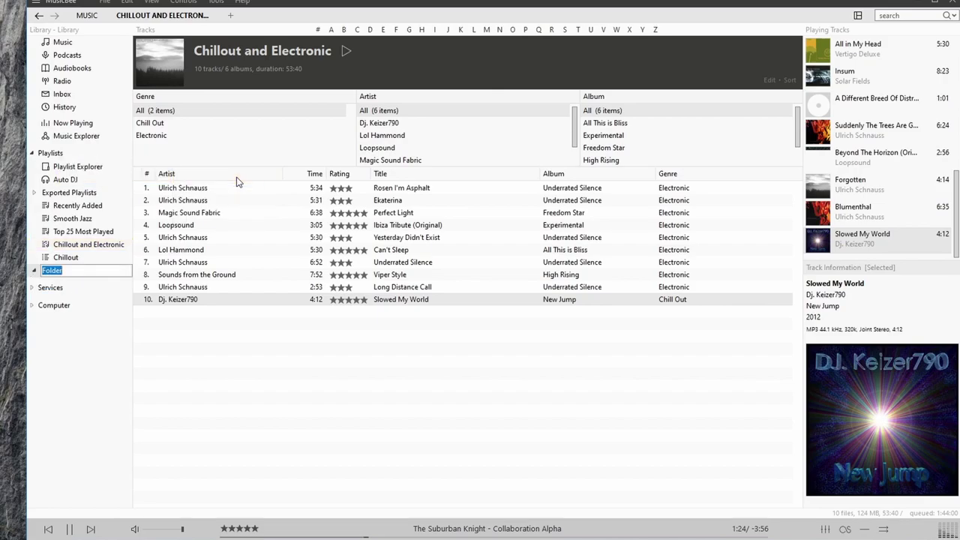
{"action": "type", "text": "Chillout Playlists"}
{"action": "left_click", "coordinate": [325, 363]}
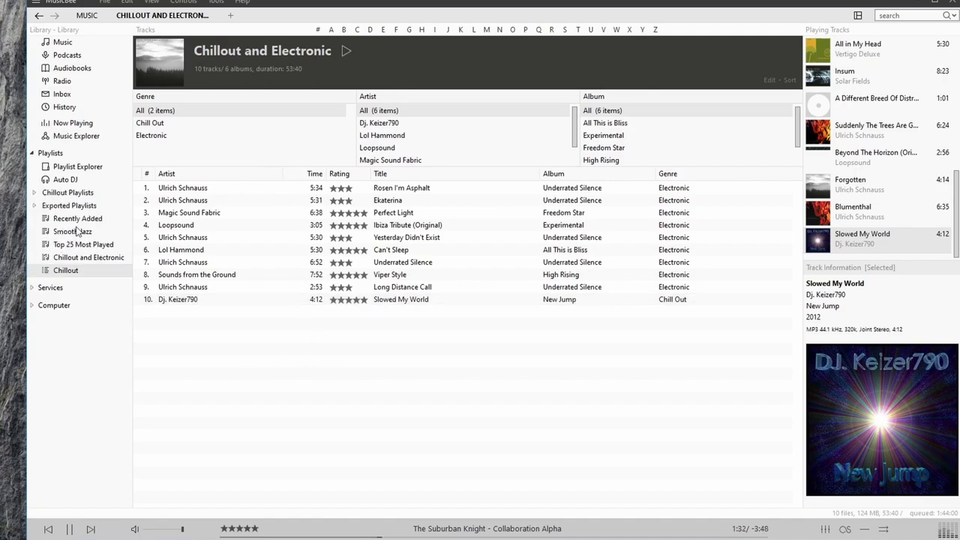
Move the Chillout and Chillout and Electronic playlists into the Chillout Playlists folder, and open Chillout with all its tracks selected.
{"action": "left_click_drag", "start_coordinate": [72, 274], "coordinate": [81, 197]}
{"action": "left_click", "coordinate": [69, 272]}
{"action": "left_click_drag", "start_coordinate": [68, 272], "coordinate": [80, 198]}
{"action": "left_click", "coordinate": [76, 218]}
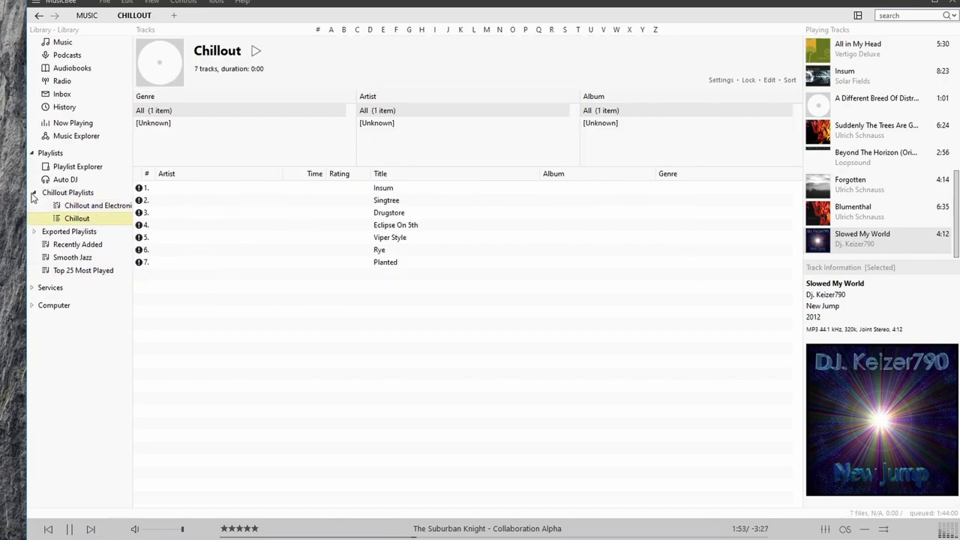
{"action": "left_click_drag", "start_coordinate": [315, 319], "coordinate": [231, 188]}
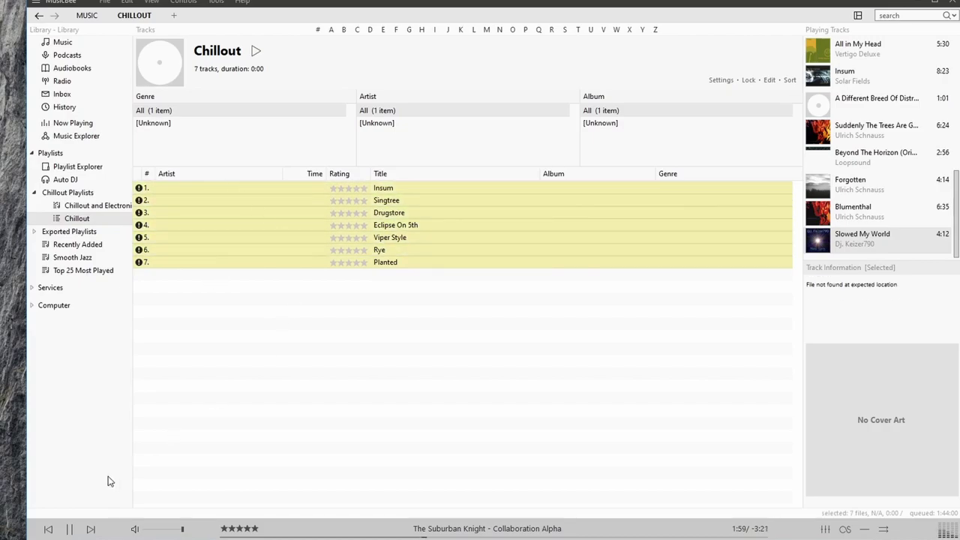
Switch to File Explorer and open Chillout.m3u from the Chillout Playlists folder in Notepad++.
{"action": "key", "text": "alt+Tab"}
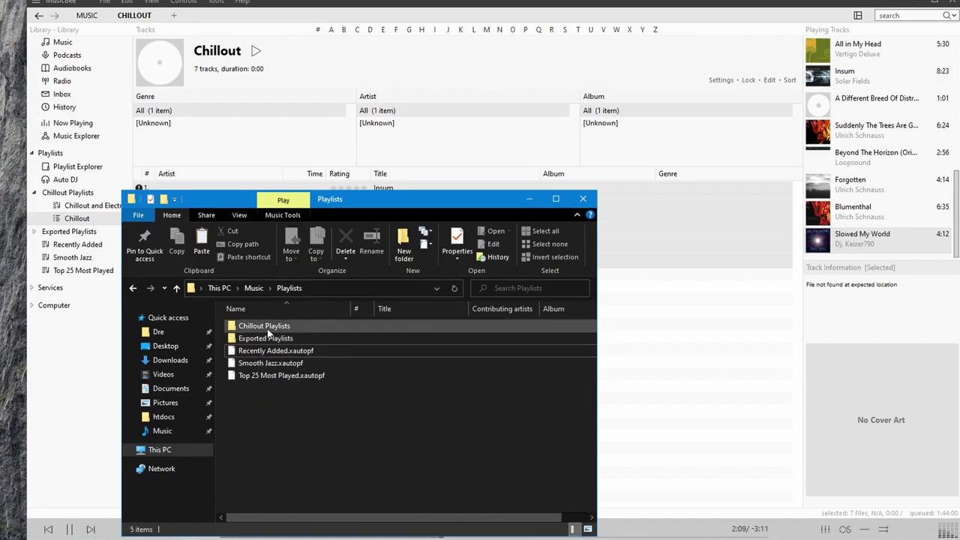
{"action": "double_click", "coordinate": [319, 327]}
{"action": "left_click", "coordinate": [282, 351]}
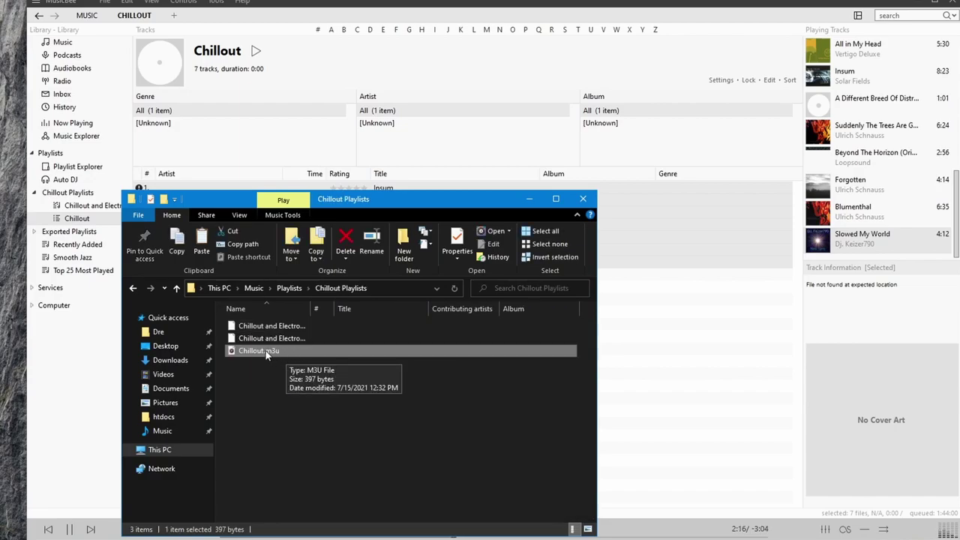
{"action": "right_click", "coordinate": [267, 355]}
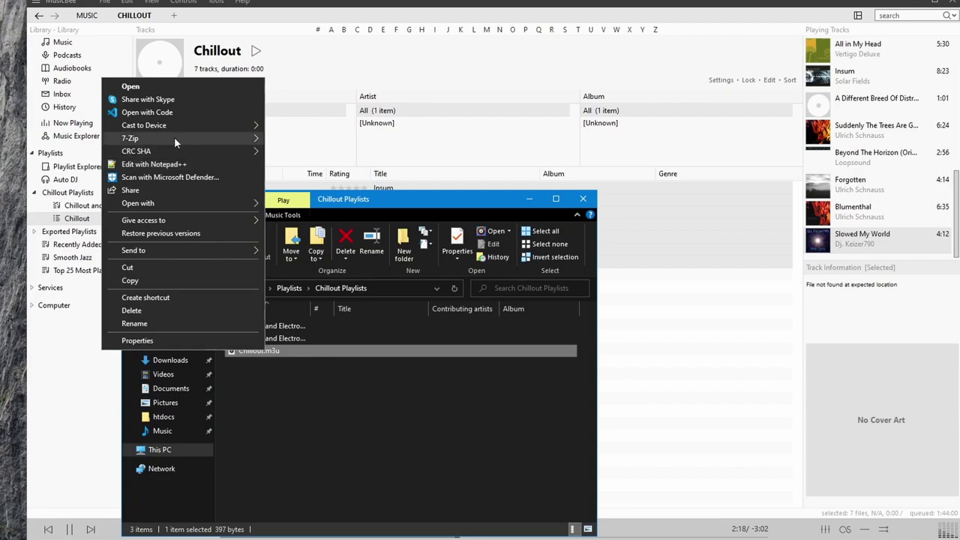
{"action": "left_click", "coordinate": [169, 163]}
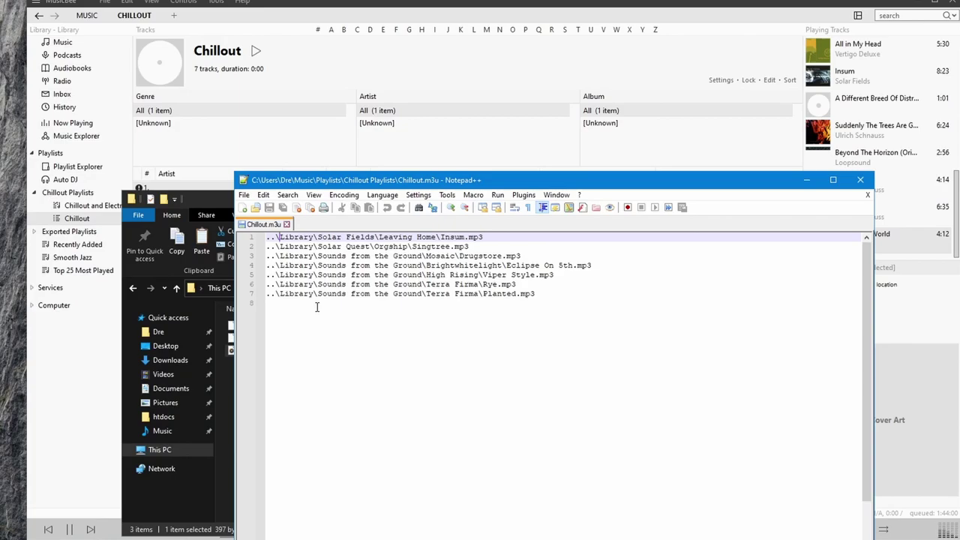
Replace every occurrence of ..\ with ..\..\ in the track paths of Chillout.m3u.
{"action": "left_click_drag", "start_coordinate": [280, 237], "coordinate": [267, 237]}
{"action": "right_click", "coordinate": [277, 235]}
{"action": "left_click", "coordinate": [304, 257]}
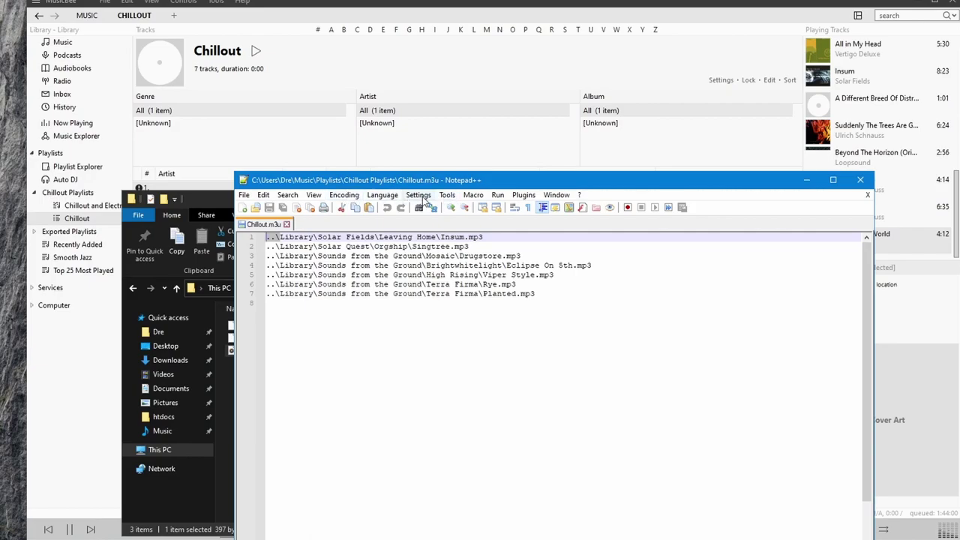
{"action": "left_click", "coordinate": [420, 197]}
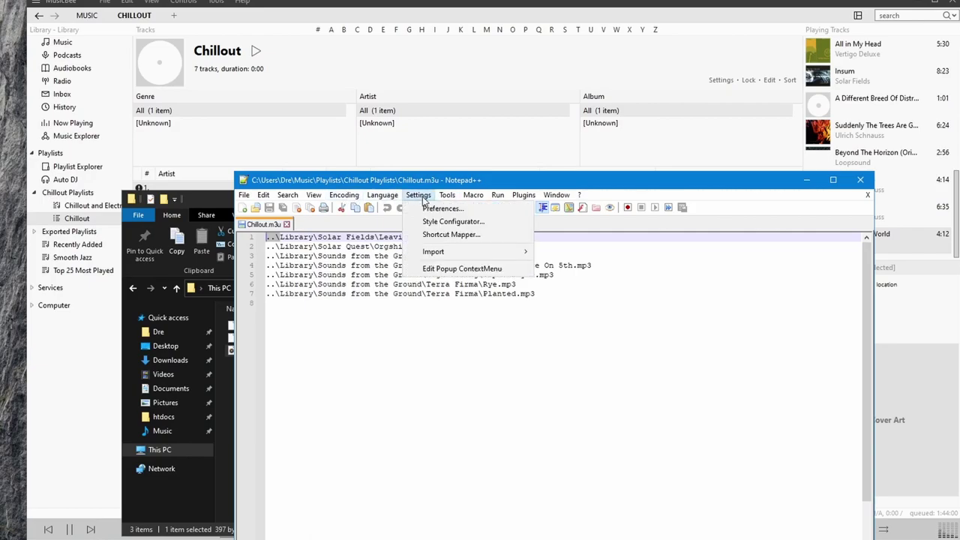
{"action": "mouse_move", "coordinate": [289, 195]}
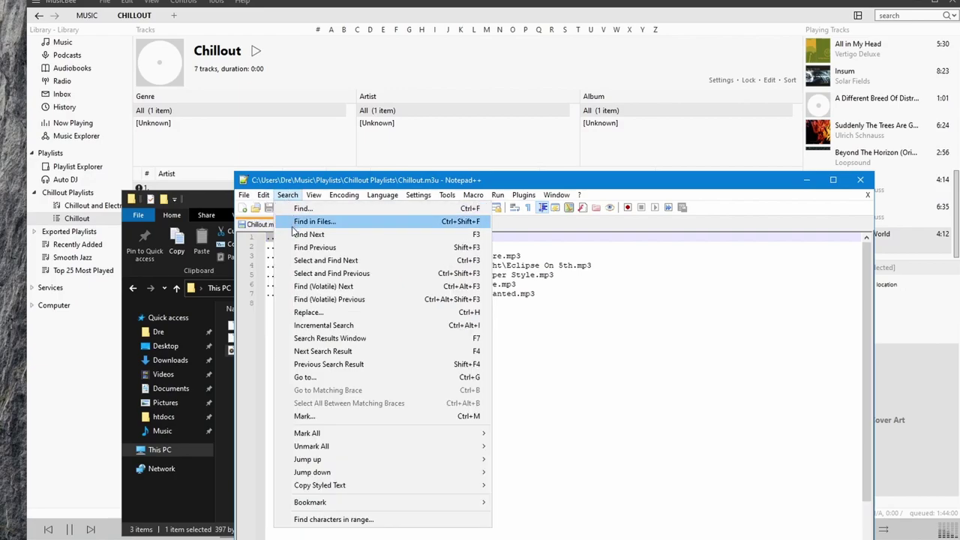
{"action": "left_click", "coordinate": [331, 315]}
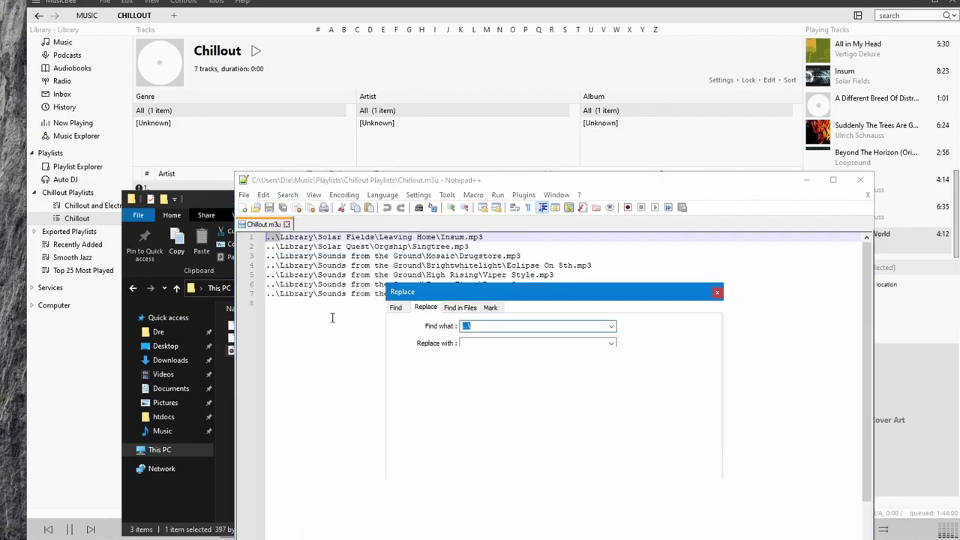
{"action": "left_click", "coordinate": [474, 345]}
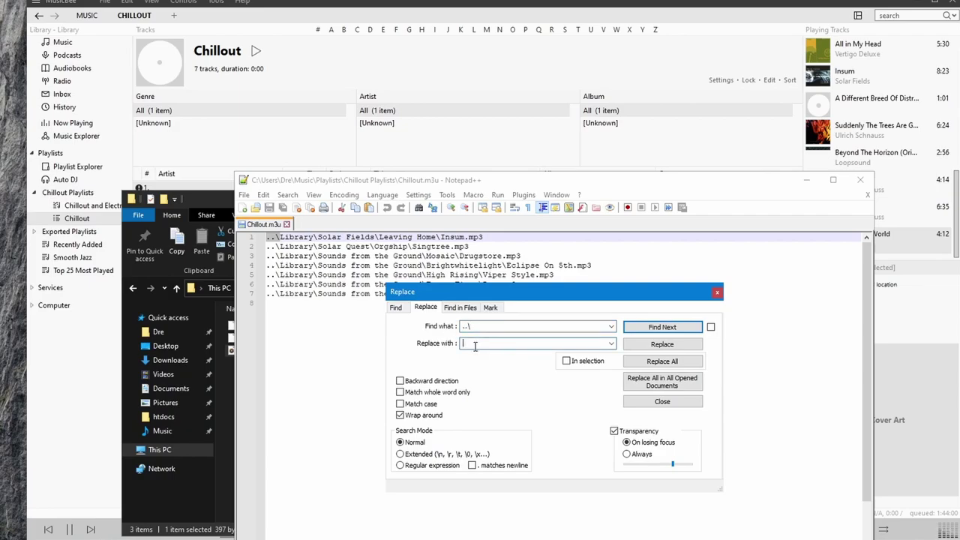
{"action": "right_click", "coordinate": [475, 345]}
{"action": "left_click", "coordinate": [453, 394]}
{"action": "left_click", "coordinate": [656, 361]}
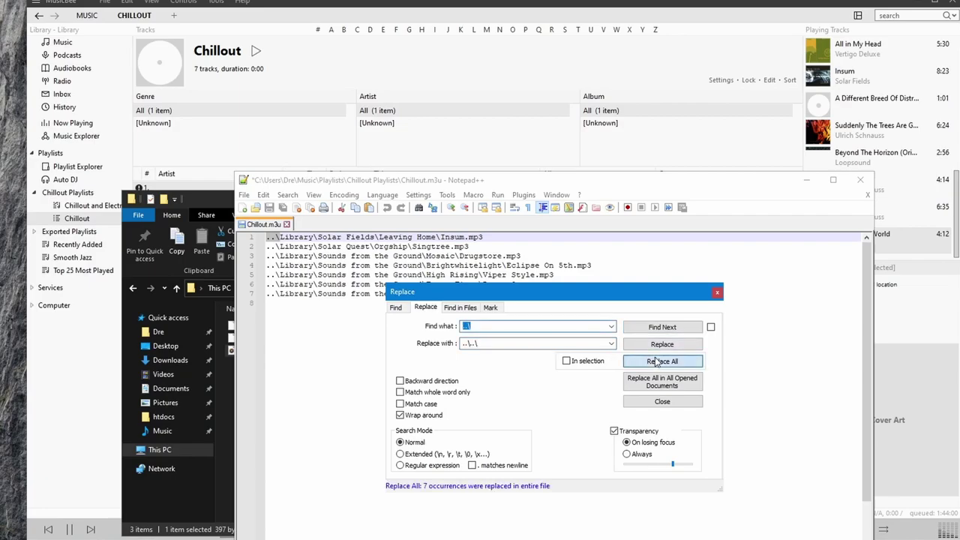
{"action": "left_click", "coordinate": [717, 293]}
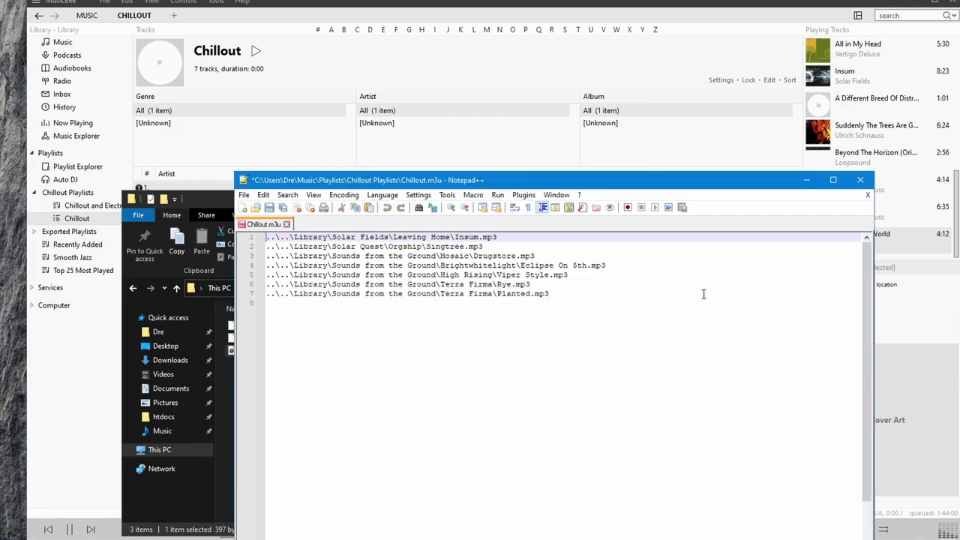
Save Chillout.m3u and reload the Chillout playlist in MusicBee by switching to the mixer and back.
{"action": "left_click", "coordinate": [269, 209]}
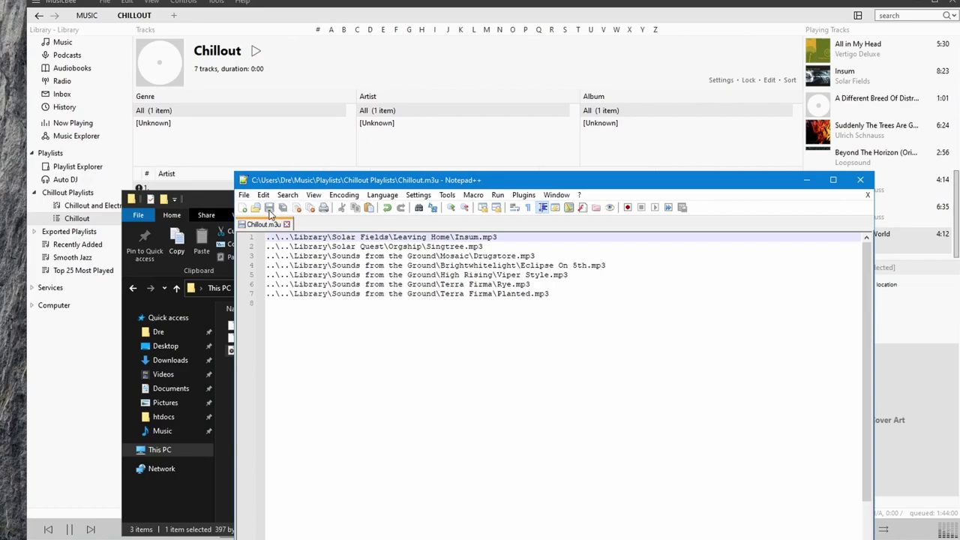
{"action": "left_click", "coordinate": [80, 208]}
{"action": "left_click", "coordinate": [78, 218]}
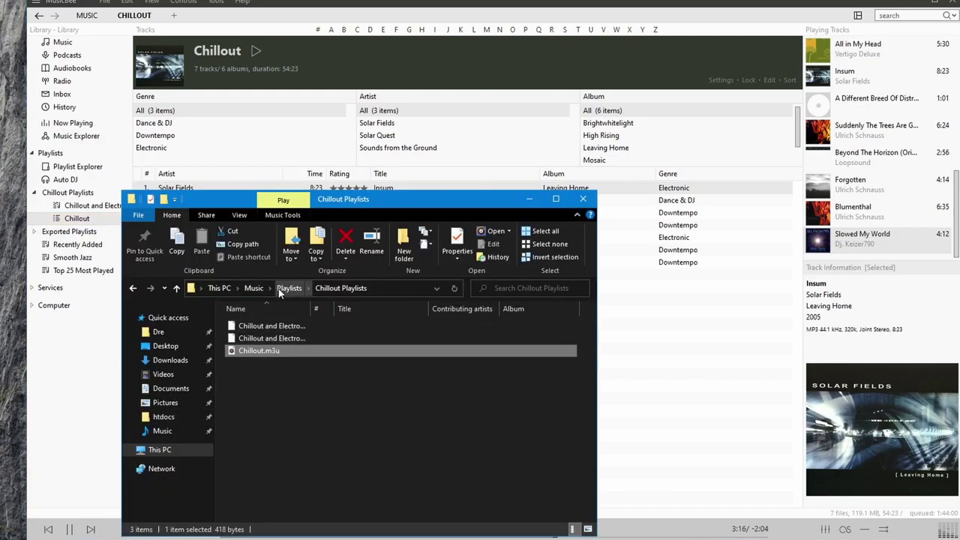
Inspect the parent Playlists folder in File Explorer, reopen its Chillout Playlists subfolder and select Chillout.m3u.
{"action": "left_click", "coordinate": [289, 288]}
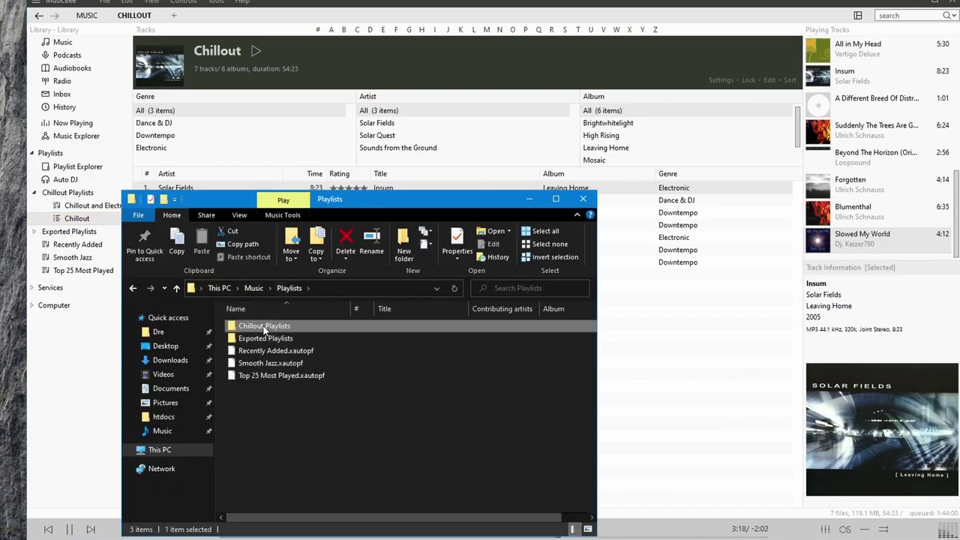
{"action": "double_click", "coordinate": [263, 328]}
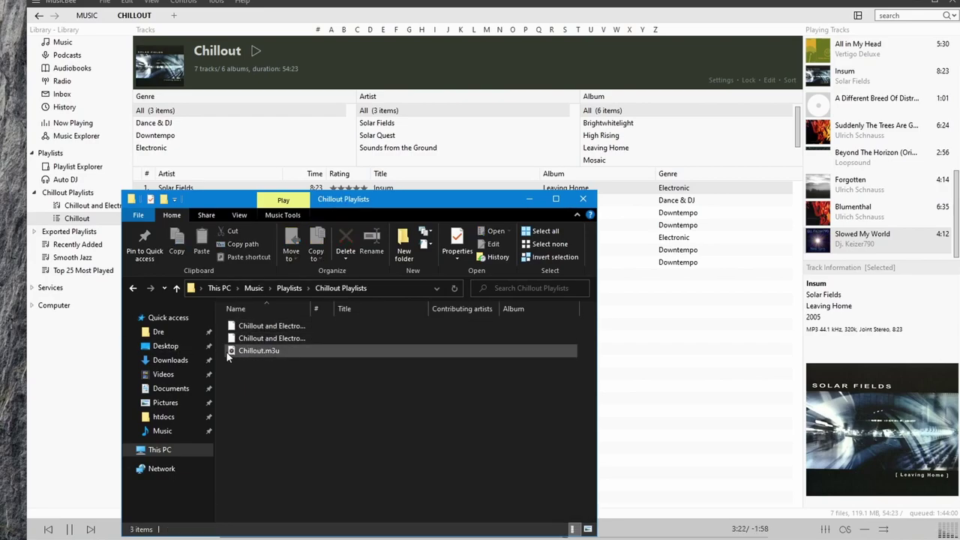
{"action": "left_click", "coordinate": [269, 357]}
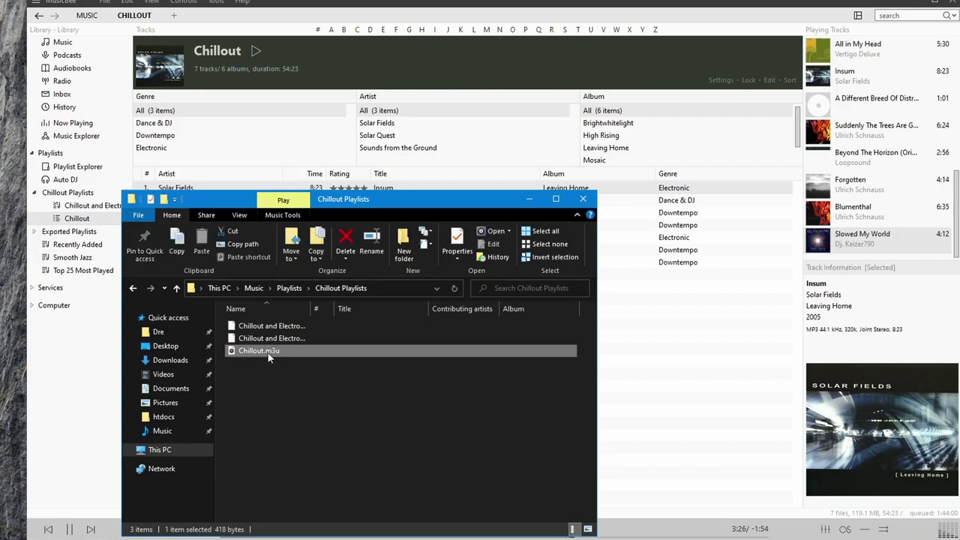
Switch to MusicBee and check the Chillout and Electronic mixer, reloading it by switching to the Chillout playlist and back.
{"action": "left_click", "coordinate": [72, 210]}
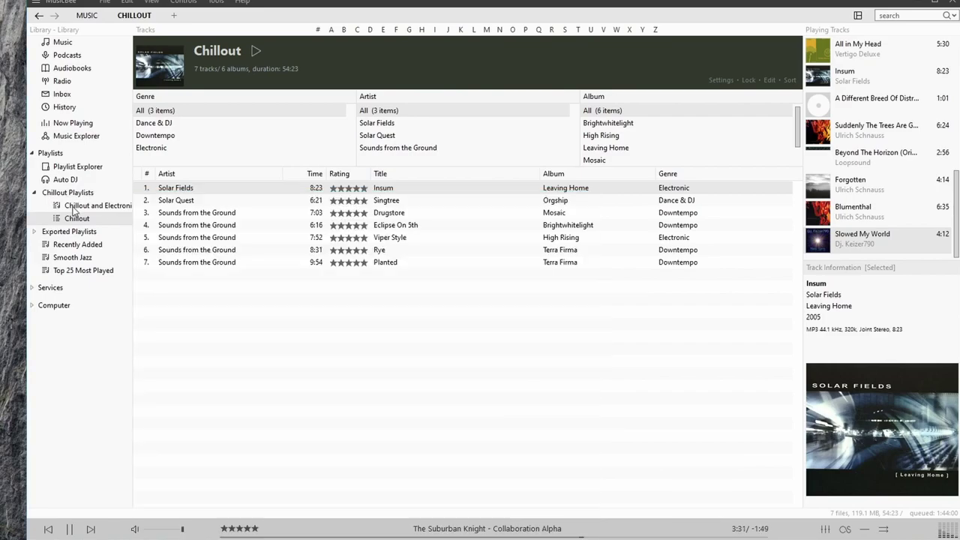
{"action": "left_click", "coordinate": [75, 207]}
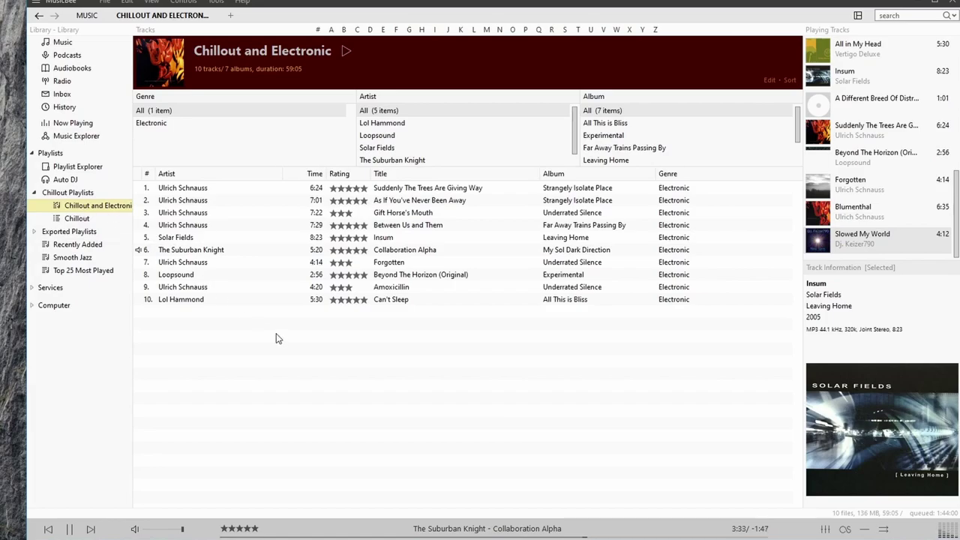
{"action": "left_click", "coordinate": [75, 221]}
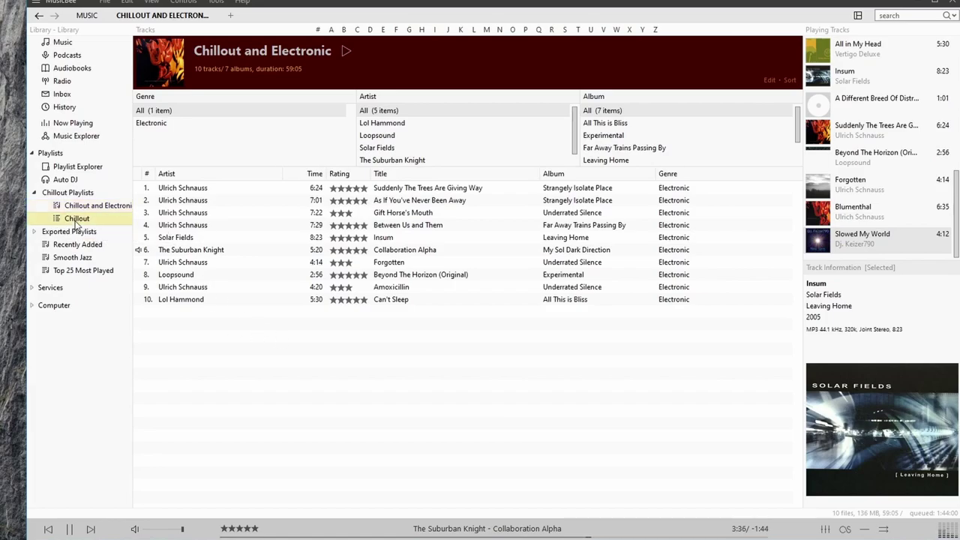
{"action": "left_click", "coordinate": [75, 207]}
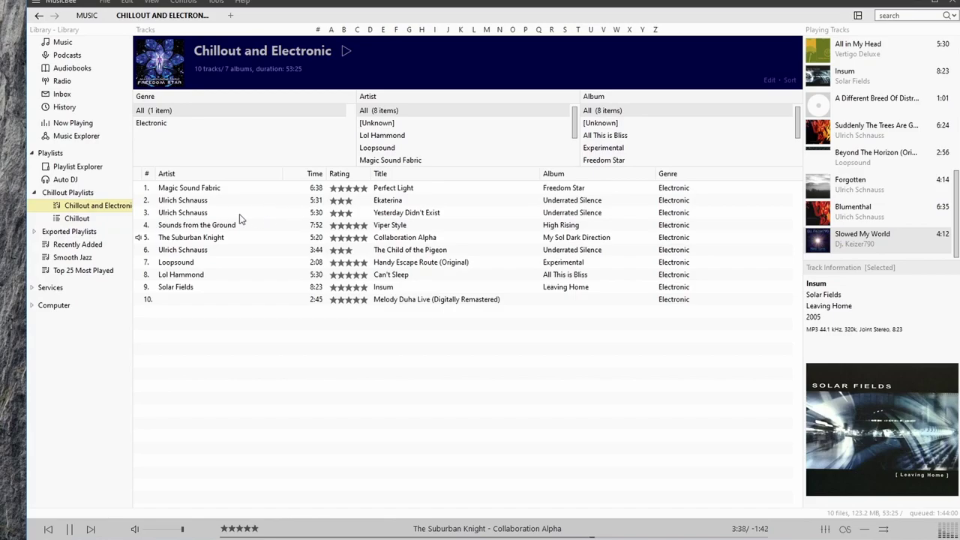